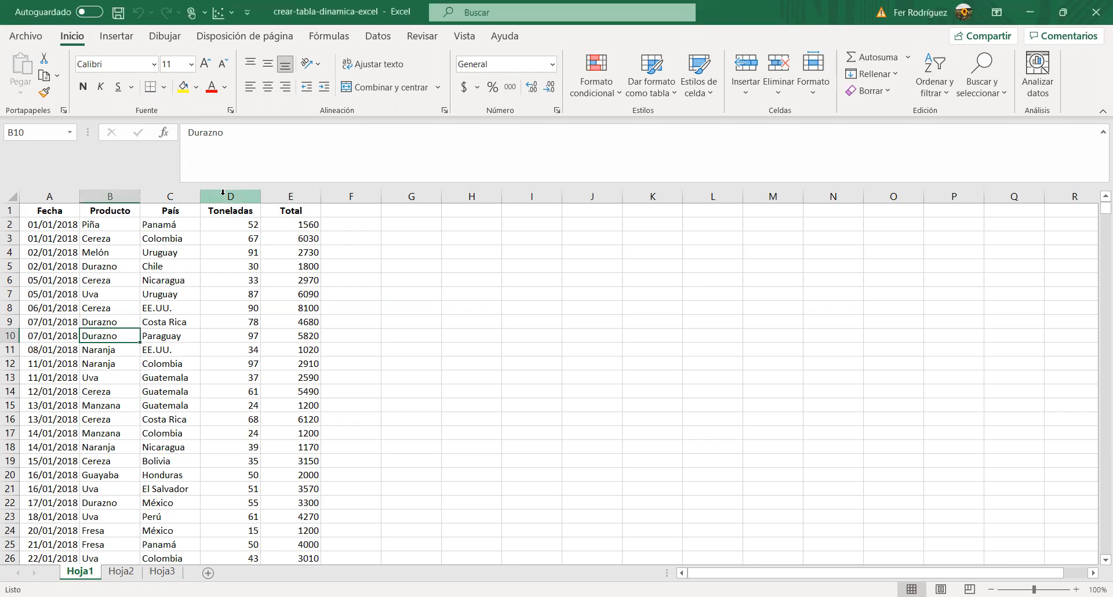
Step: Create a pivot table from the range Hoja1!$A$1:$E$828 on a new worksheet
{"action": "left_click", "coordinate": [227, 198]}
{"action": "left_click", "coordinate": [283, 233]}
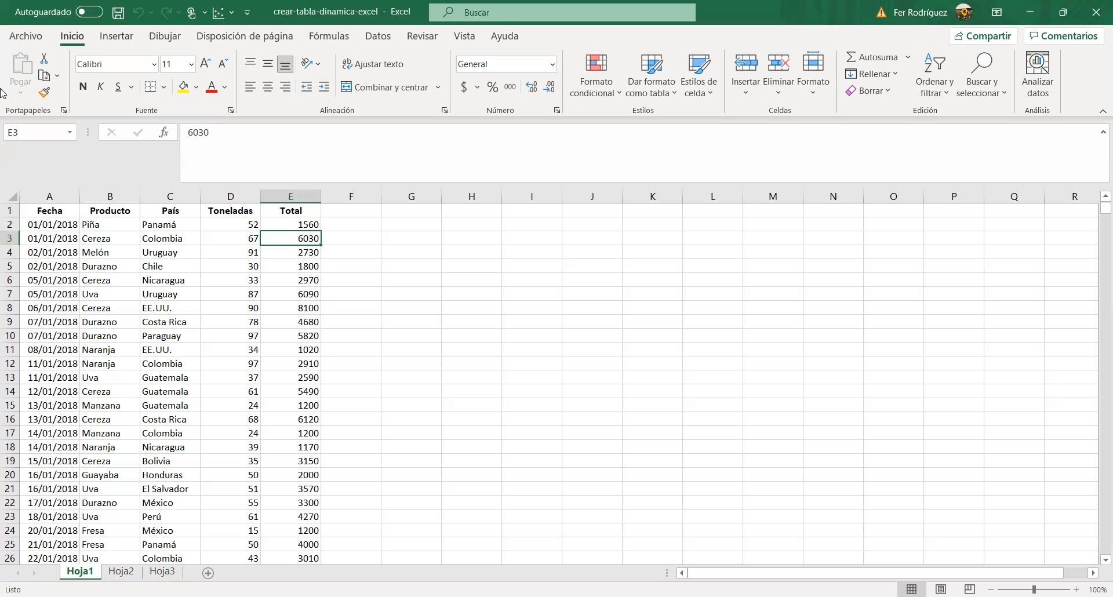
{"action": "left_click", "coordinate": [152, 241]}
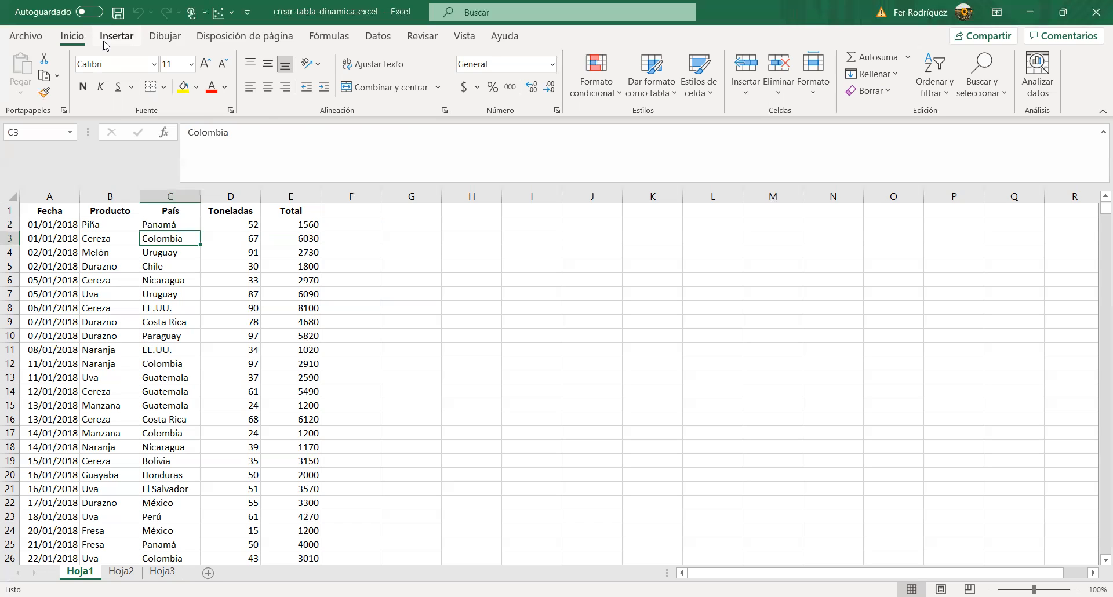
{"action": "left_click", "coordinate": [118, 42]}
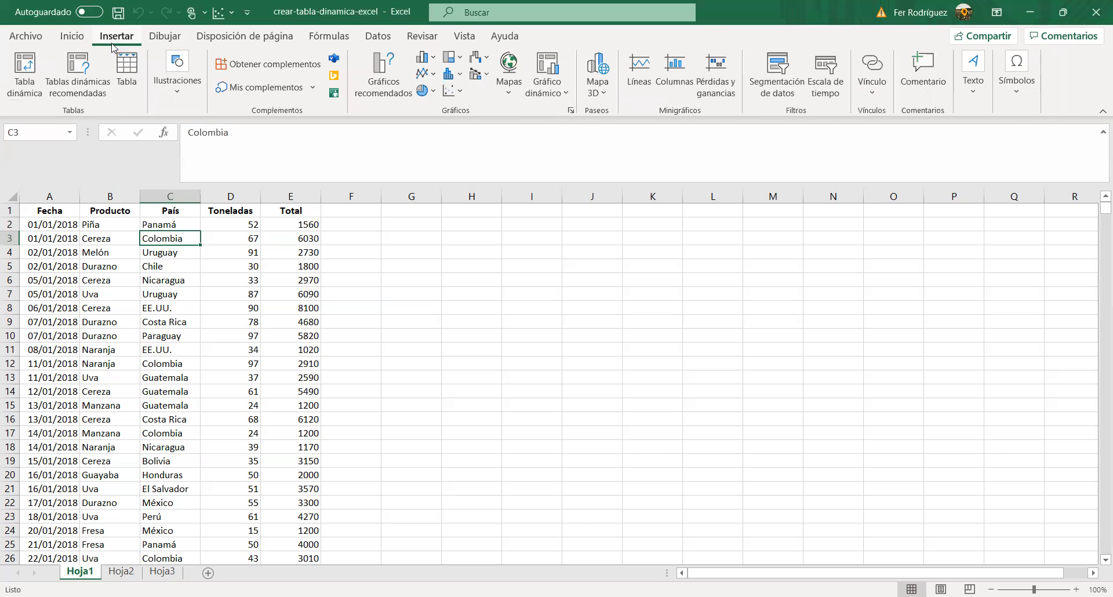
{"action": "left_click", "coordinate": [23, 81]}
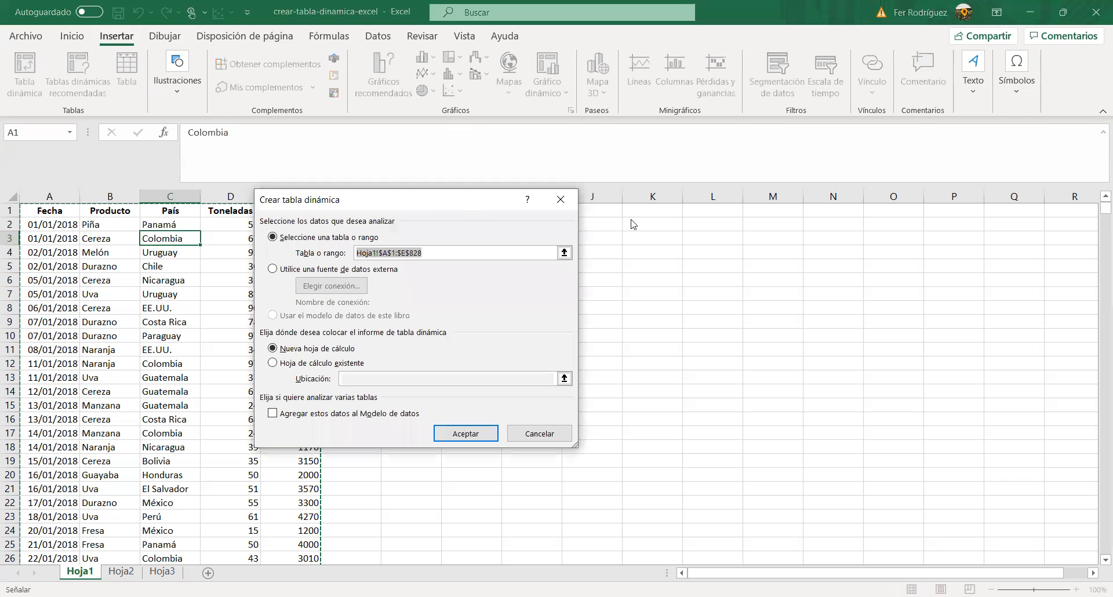
{"action": "left_click_drag", "start_coordinate": [471, 200], "coordinate": [631, 220]}
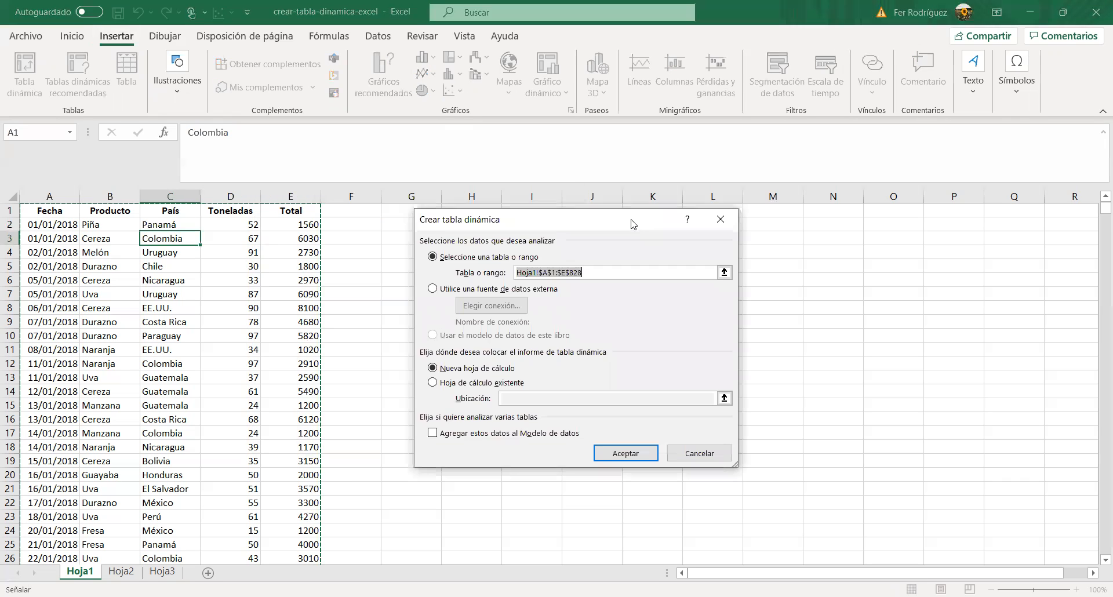
{"action": "left_click", "coordinate": [595, 274]}
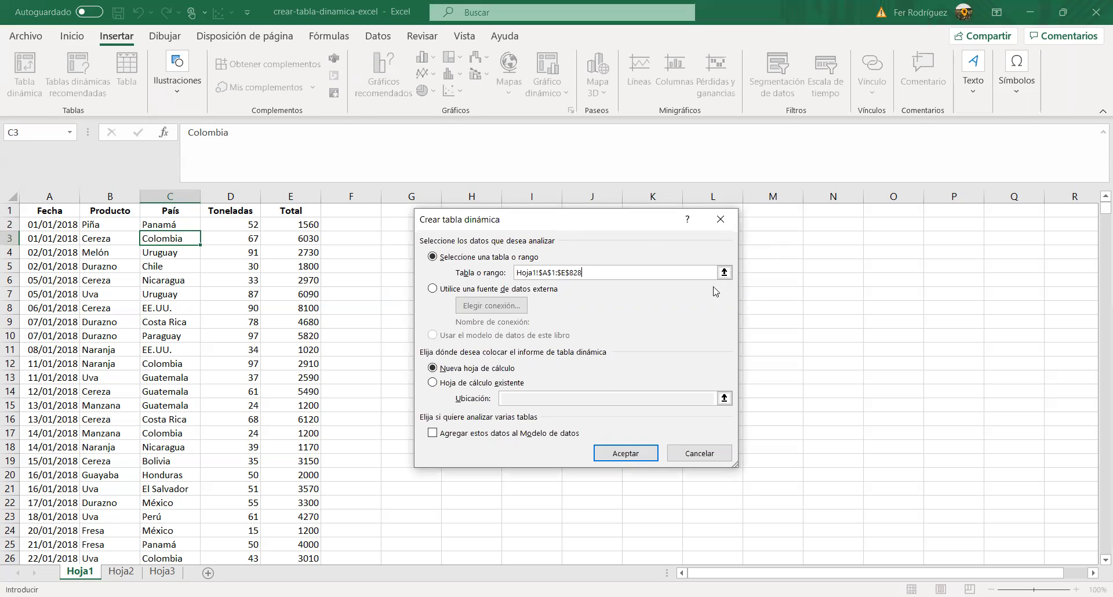
{"action": "left_click", "coordinate": [723, 274]}
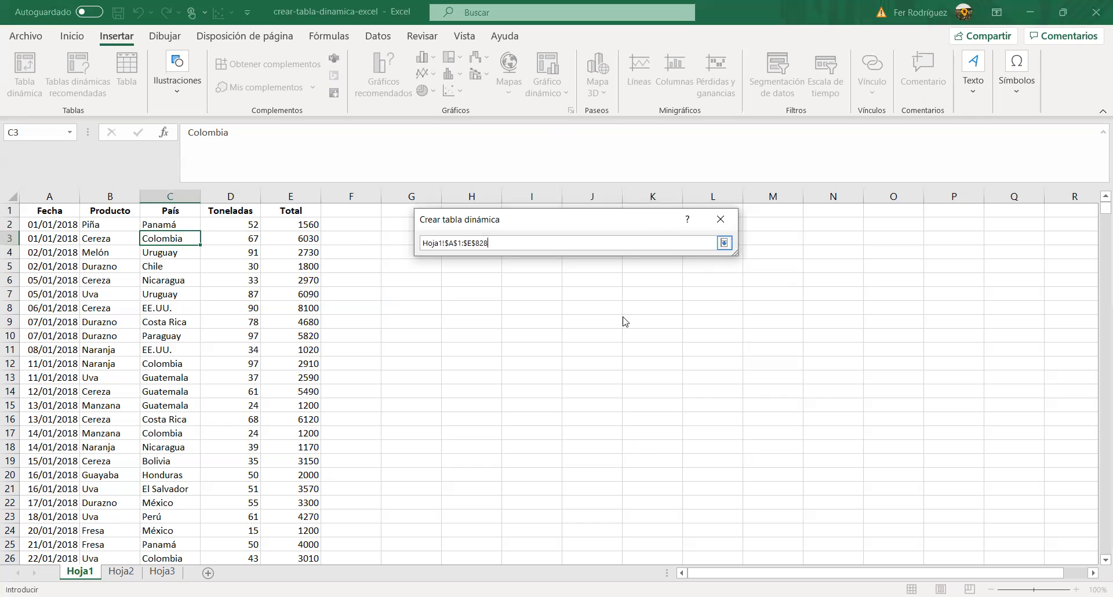
{"action": "key", "text": "Return"}
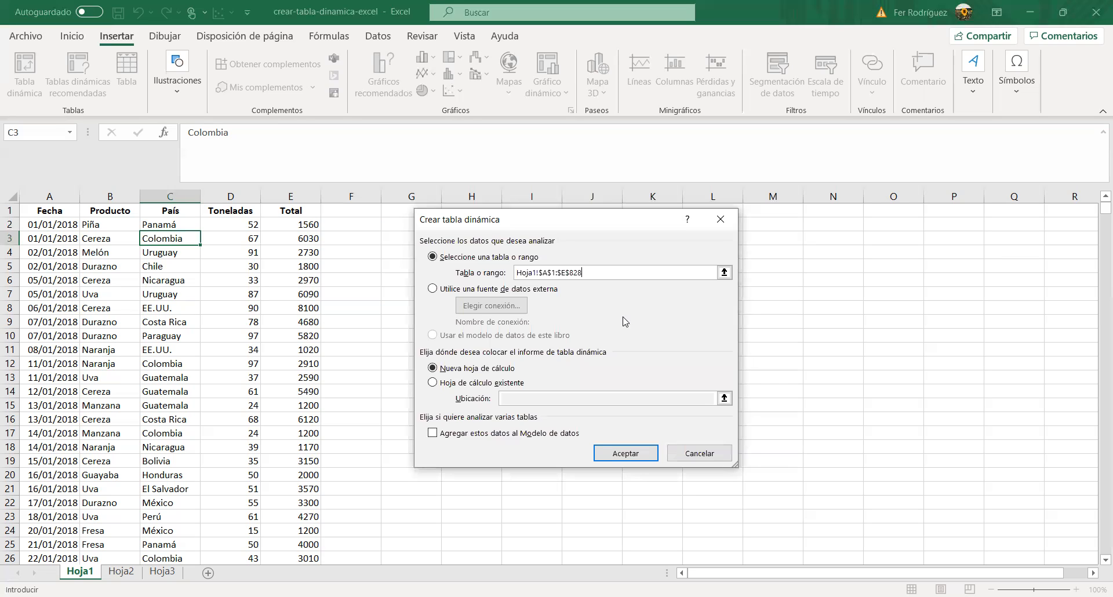
{"action": "left_click", "coordinate": [493, 384]}
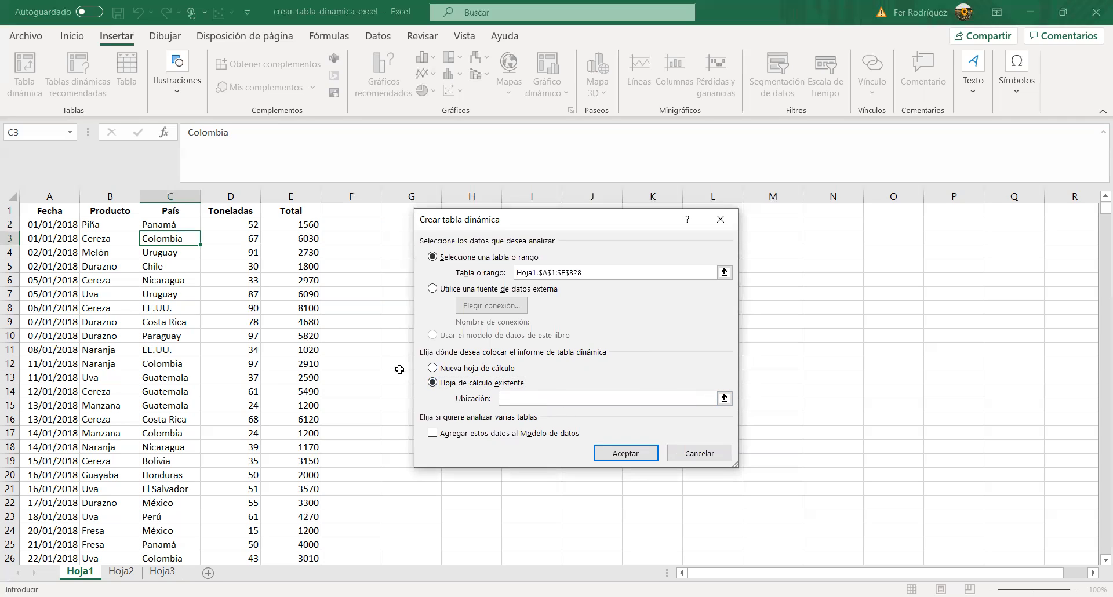
{"action": "left_click", "coordinate": [431, 370]}
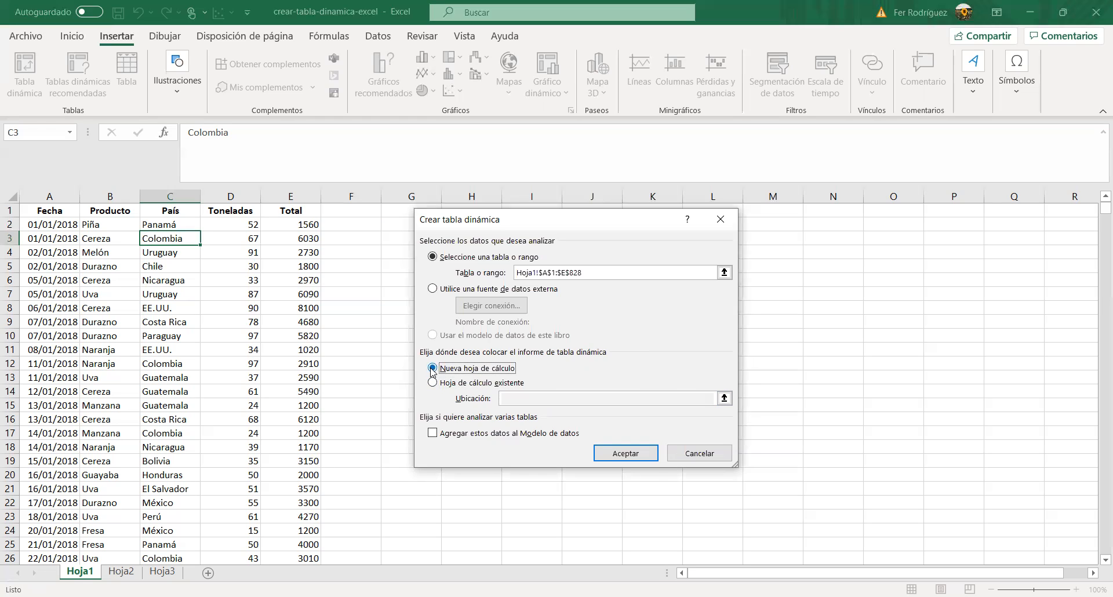
{"action": "left_click", "coordinate": [643, 456]}
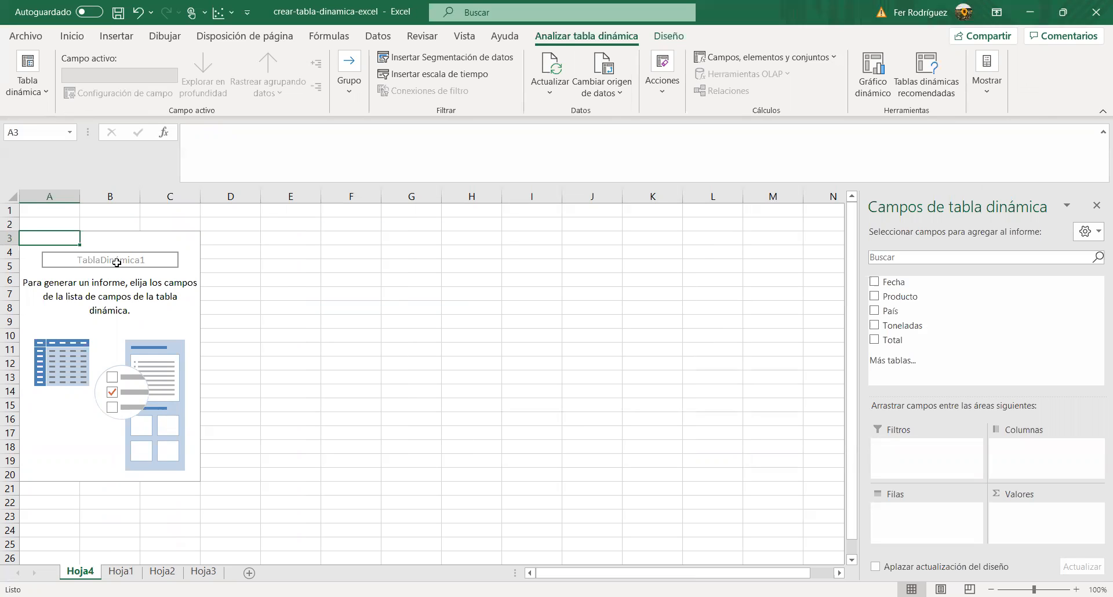
Step: Rename the new pivot table as "Ejemplo 1"
{"action": "left_click", "coordinate": [69, 255]}
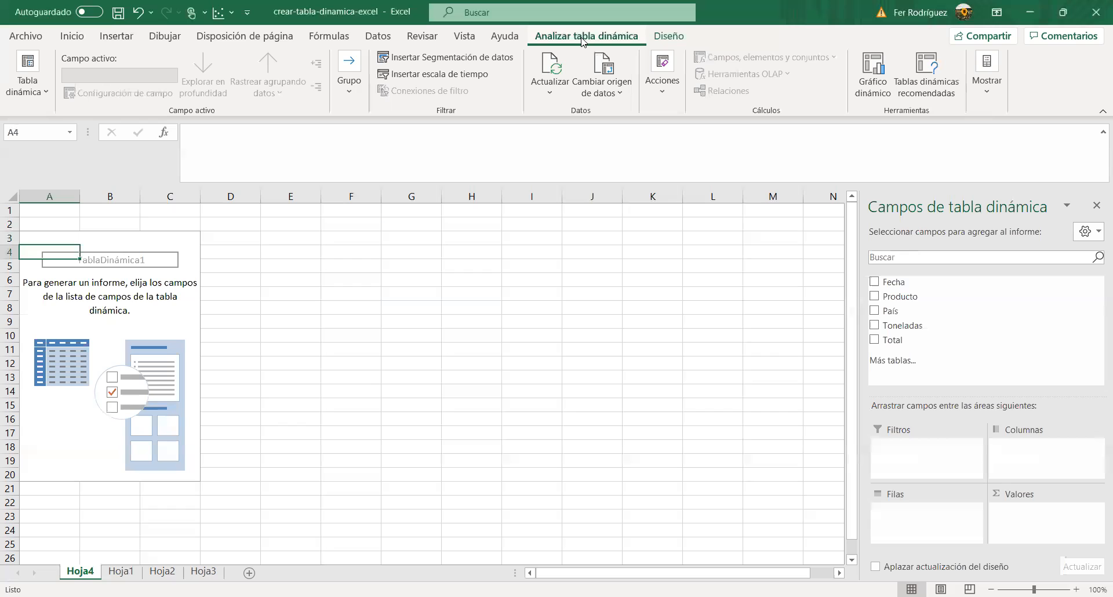
{"action": "left_click", "coordinate": [669, 37]}
{"action": "left_click", "coordinate": [622, 38]}
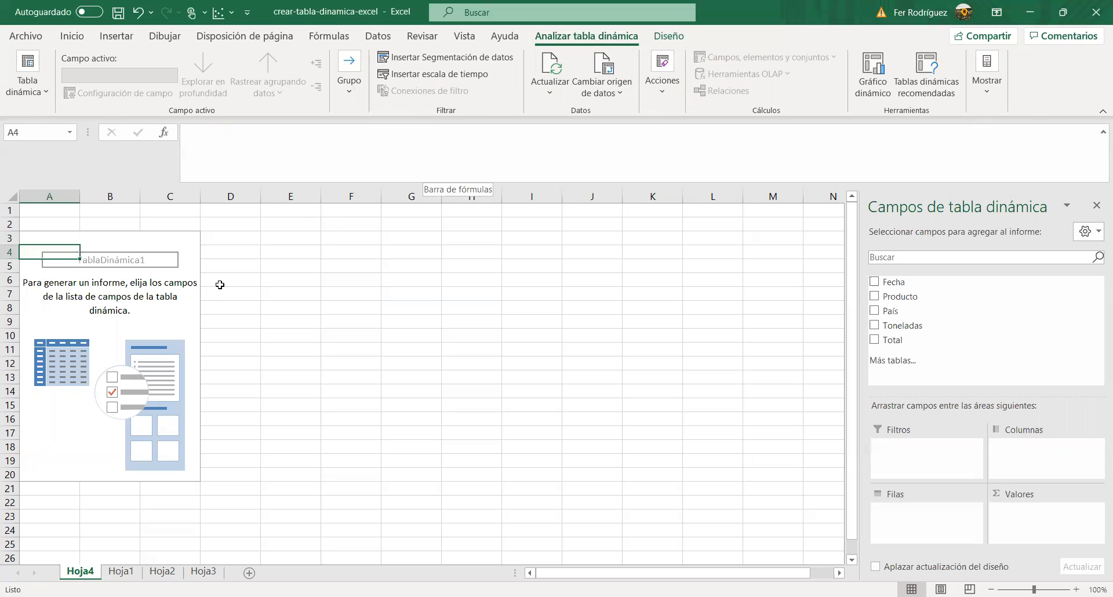
{"action": "left_click", "coordinate": [26, 83]}
{"action": "left_click", "coordinate": [91, 143]}
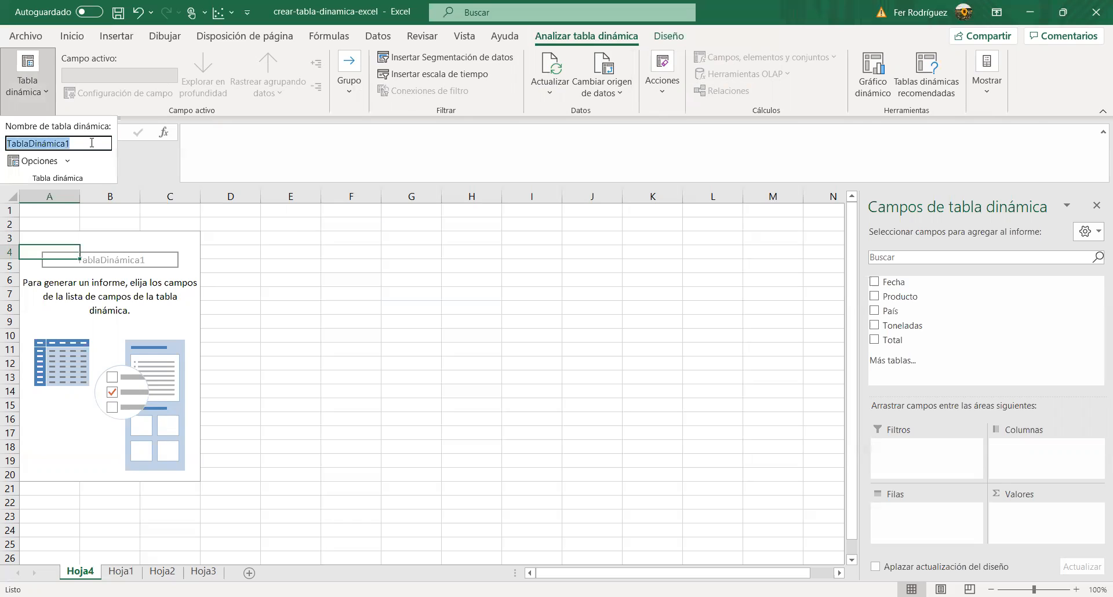
{"action": "type", "text": "E"}
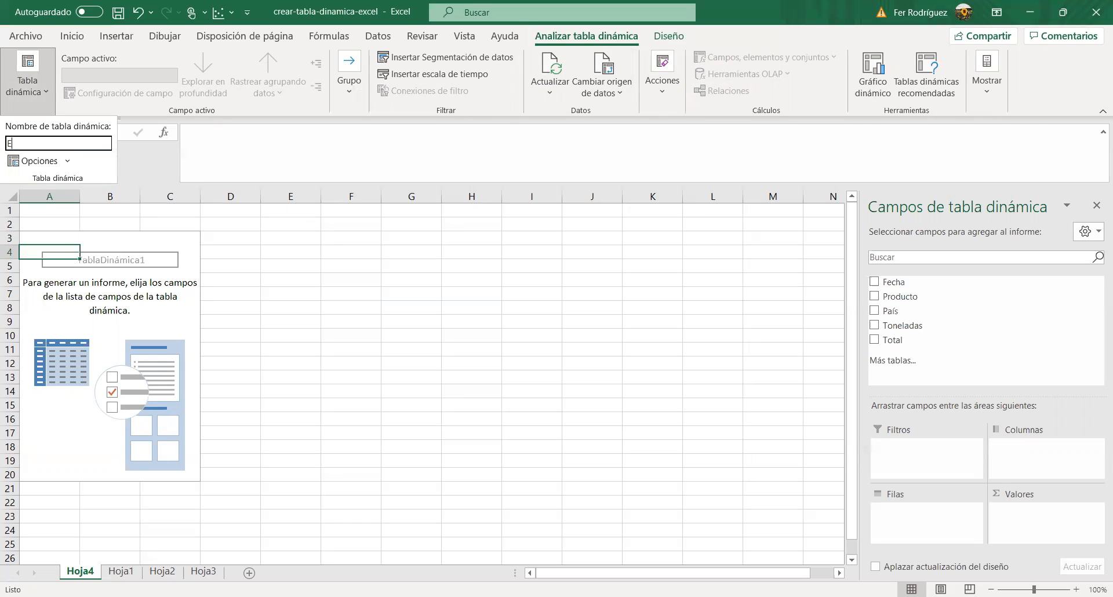
{"action": "type", "text": "jemplo 1"}
{"action": "key", "text": "Return"}
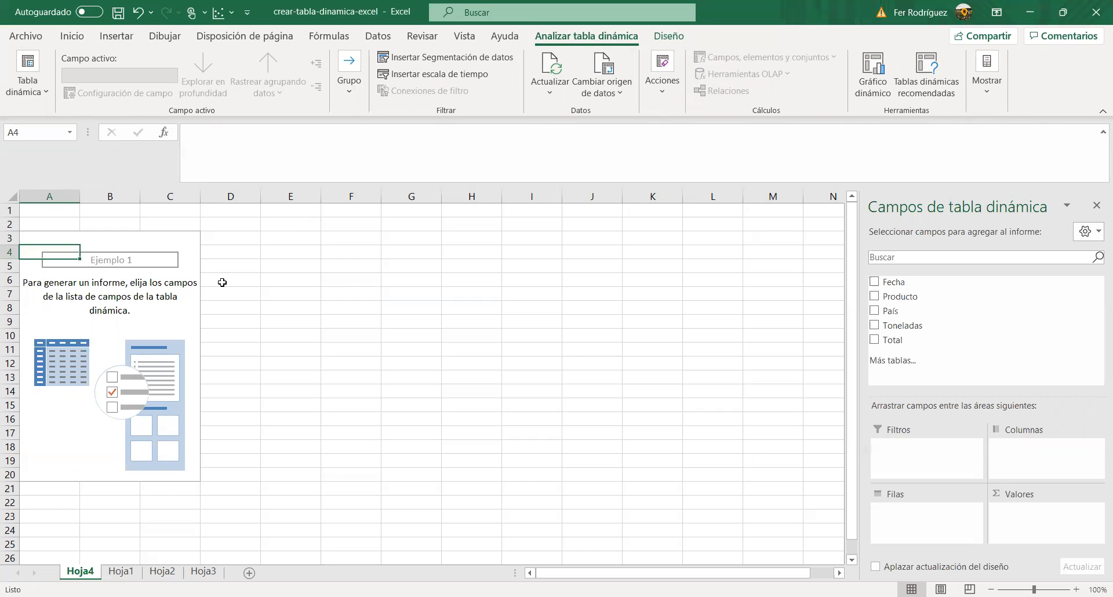
Step: Alternate the selection between empty cells and the pivot table area to check when the field list is available
{"action": "left_click", "coordinate": [232, 280]}
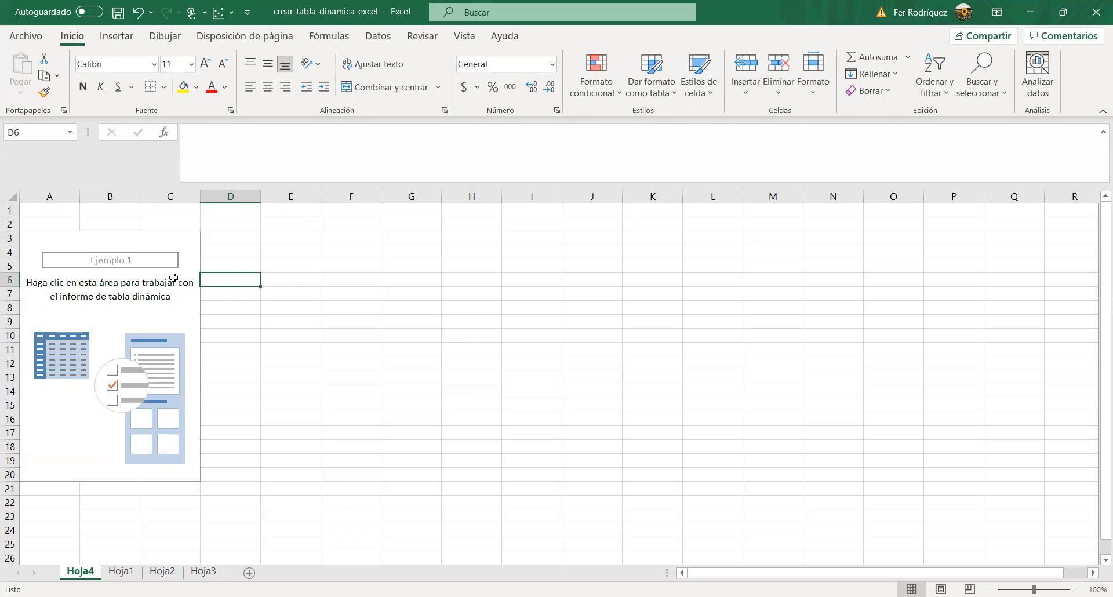
{"action": "left_click", "coordinate": [125, 277]}
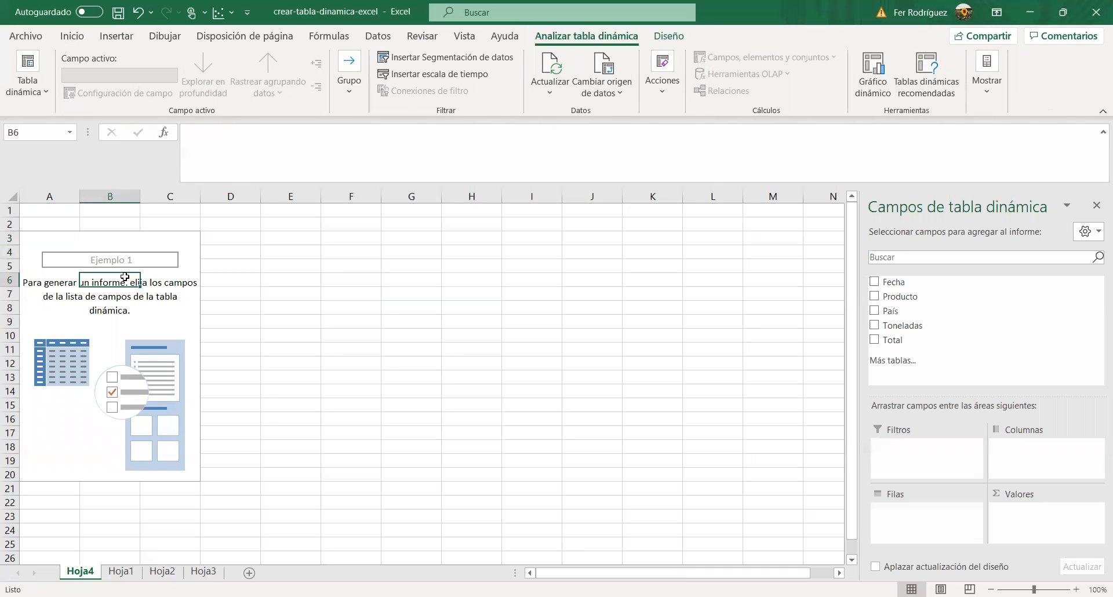
{"action": "left_click_drag", "start_coordinate": [325, 266], "coordinate": [672, 266]}
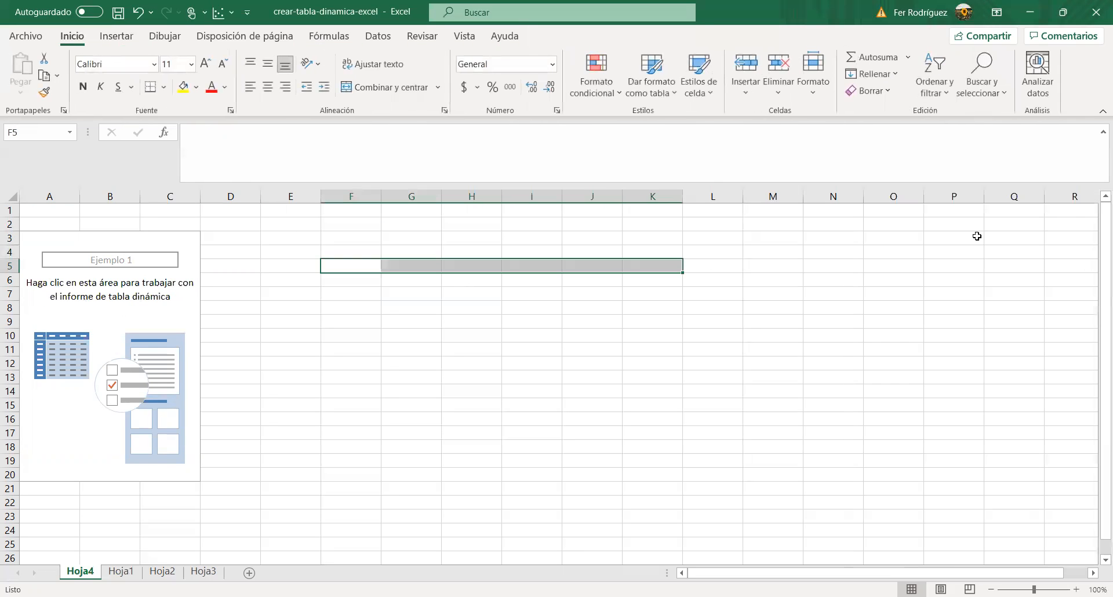
{"action": "left_click", "coordinate": [417, 362]}
{"action": "left_click", "coordinate": [49, 322]}
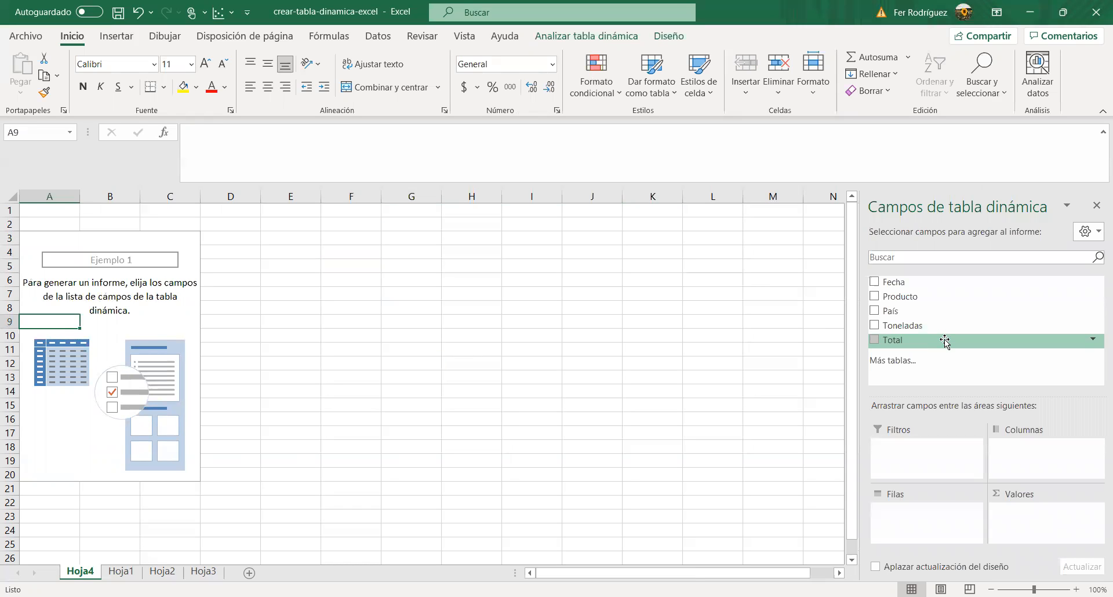
Step: Reduce the formula bar to a single line in height
{"action": "left_click", "coordinate": [624, 182]}
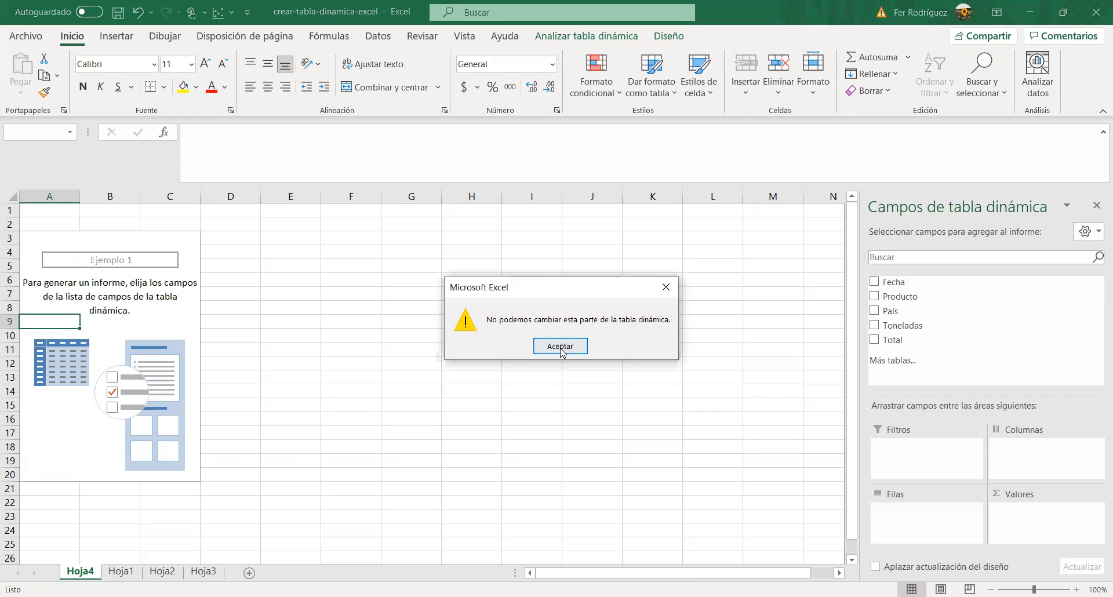
{"action": "left_click", "coordinate": [562, 350]}
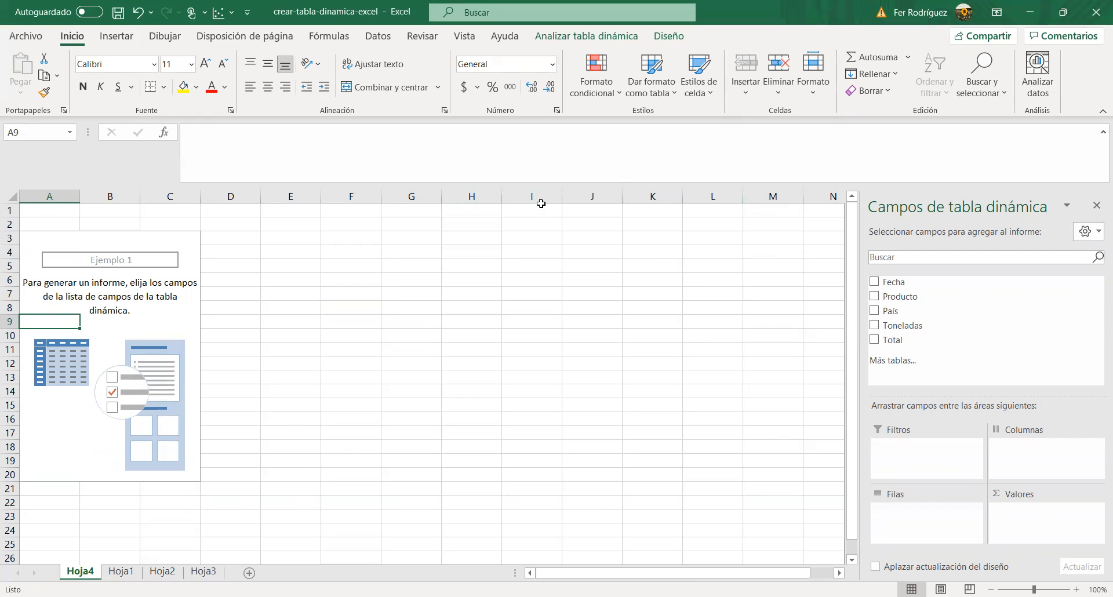
{"action": "left_click_drag", "start_coordinate": [540, 186], "coordinate": [533, 145]}
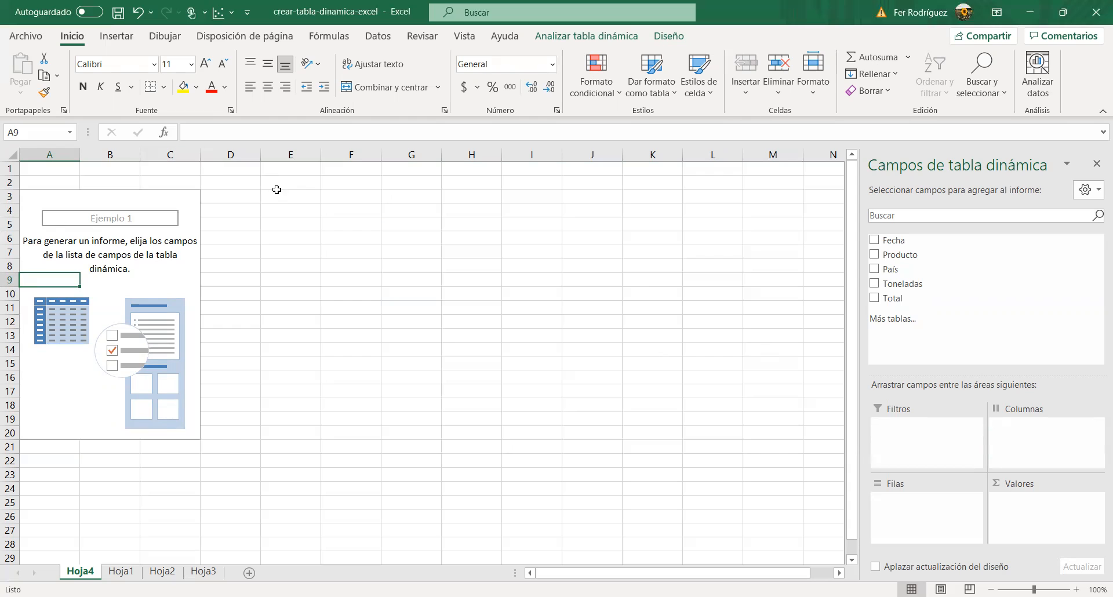
Step: Place the Producto field in the pivot table's rows and the Toneladas field in its values
{"action": "left_click", "coordinate": [281, 208]}
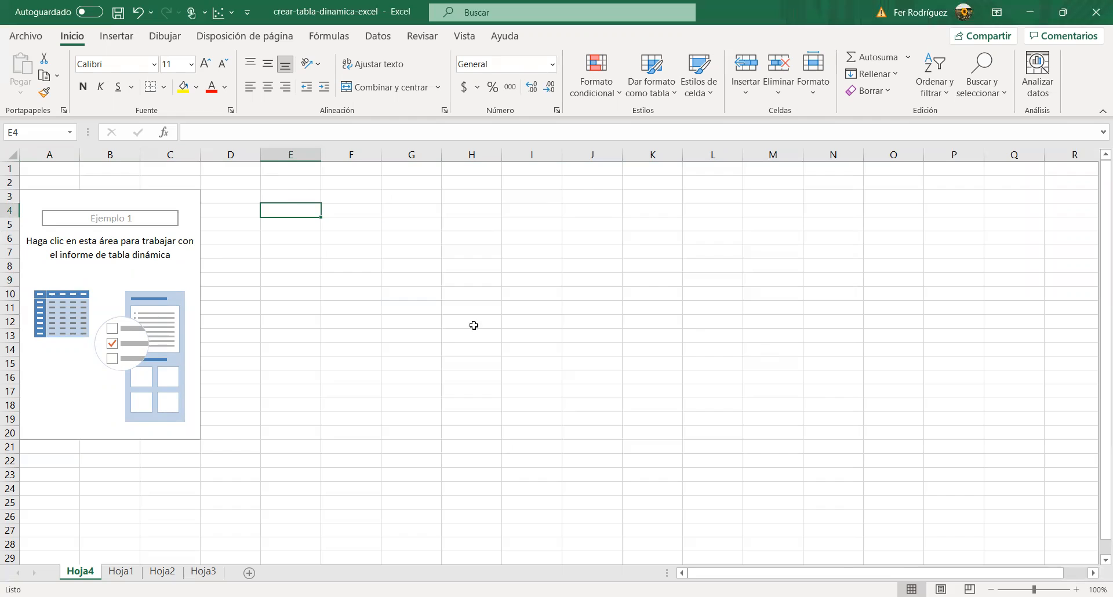
{"action": "left_click", "coordinate": [64, 282]}
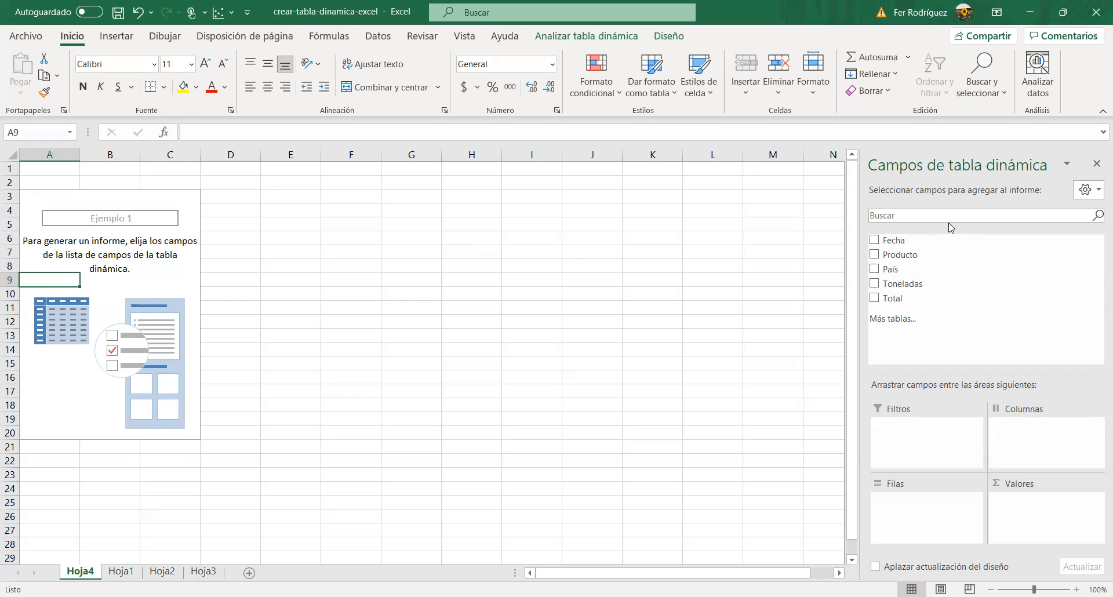
{"action": "left_click_drag", "start_coordinate": [930, 257], "coordinate": [935, 506]}
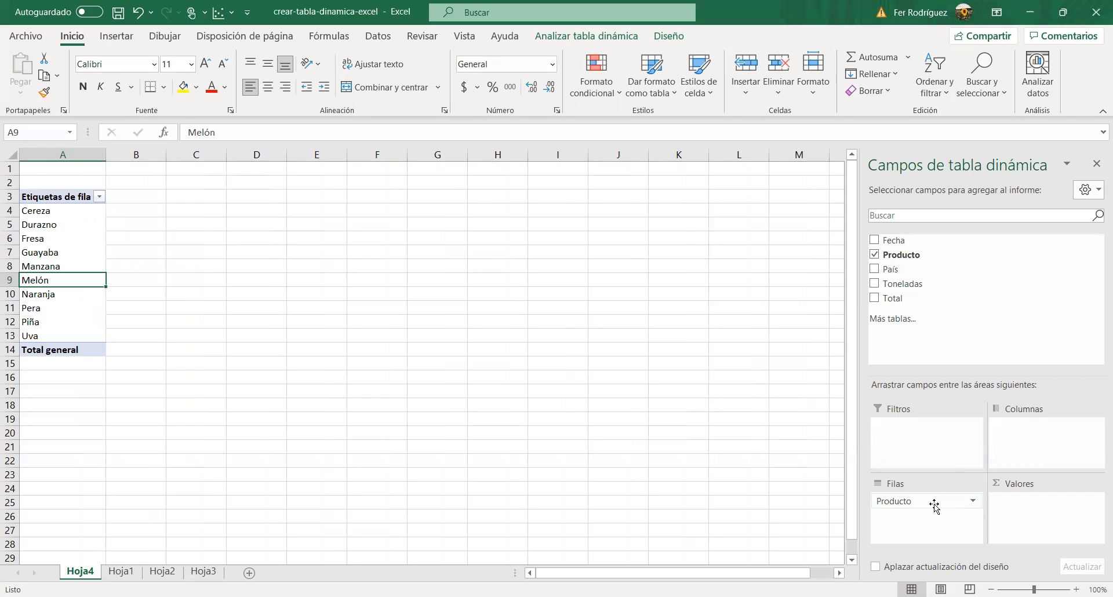
{"action": "left_click_drag", "start_coordinate": [941, 285], "coordinate": [1036, 515]}
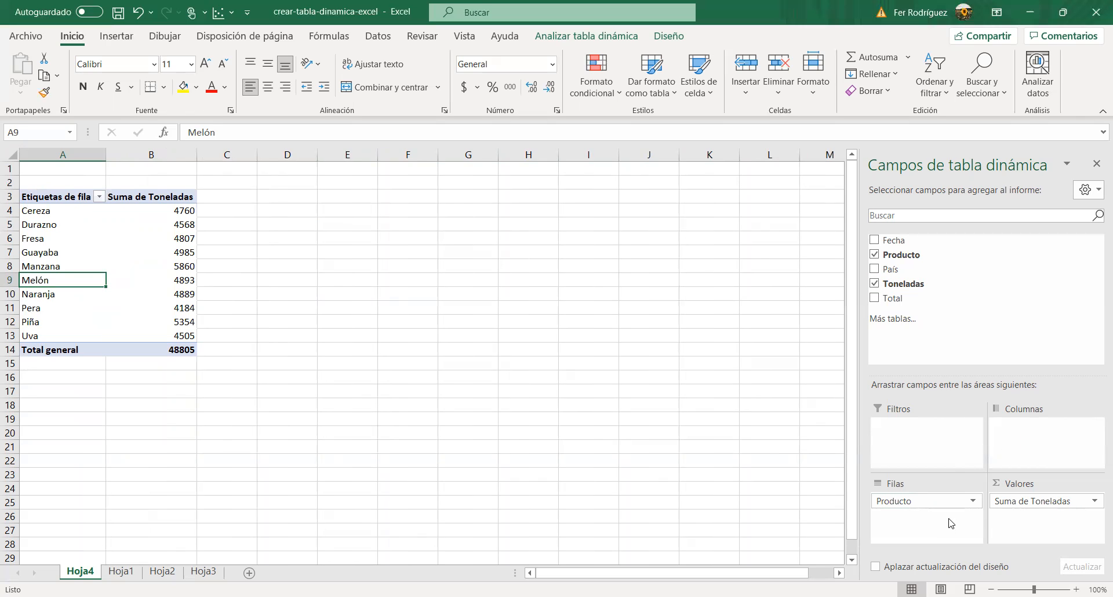
{"action": "left_click_drag", "start_coordinate": [931, 501], "coordinate": [674, 477]}
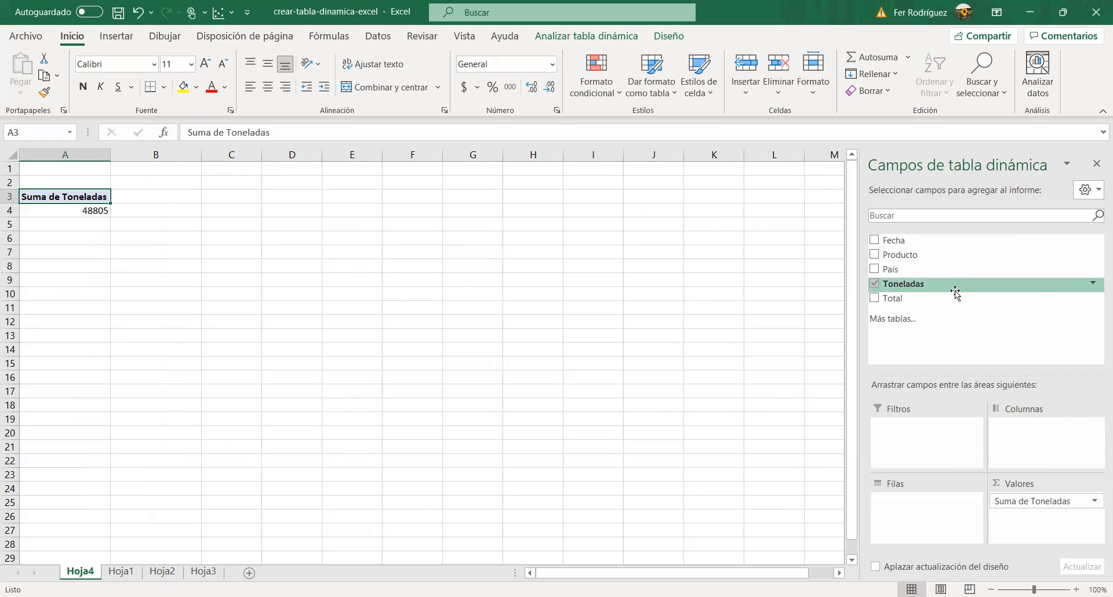
{"action": "left_click_drag", "start_coordinate": [934, 256], "coordinate": [926, 509]}
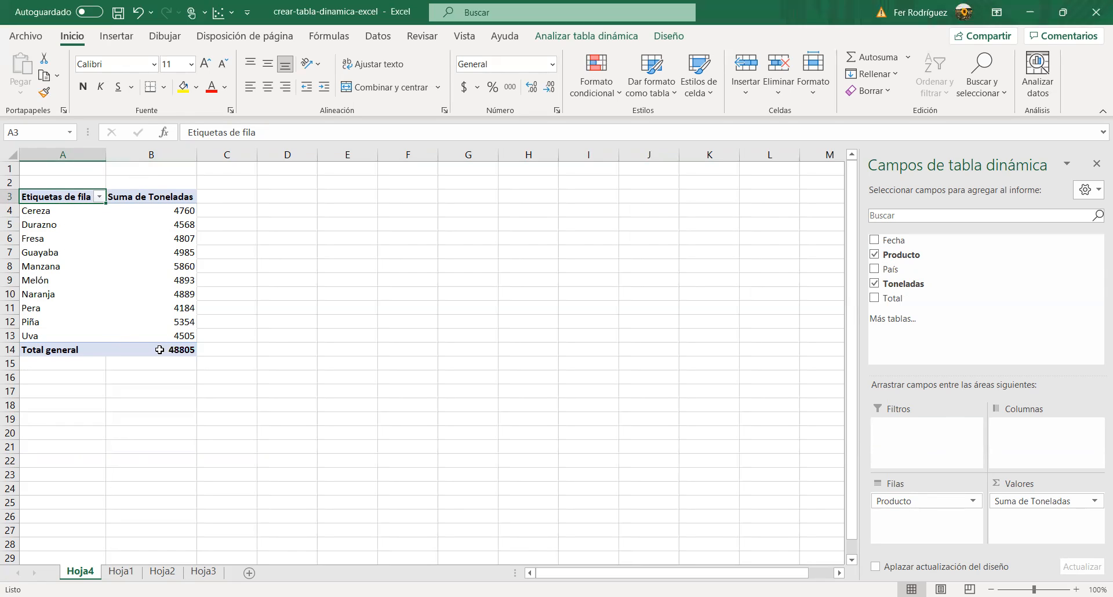
Step: Examine the source data on the Hoja2 and Hoja3 sheets
{"action": "mouse_move", "coordinate": [159, 350]}
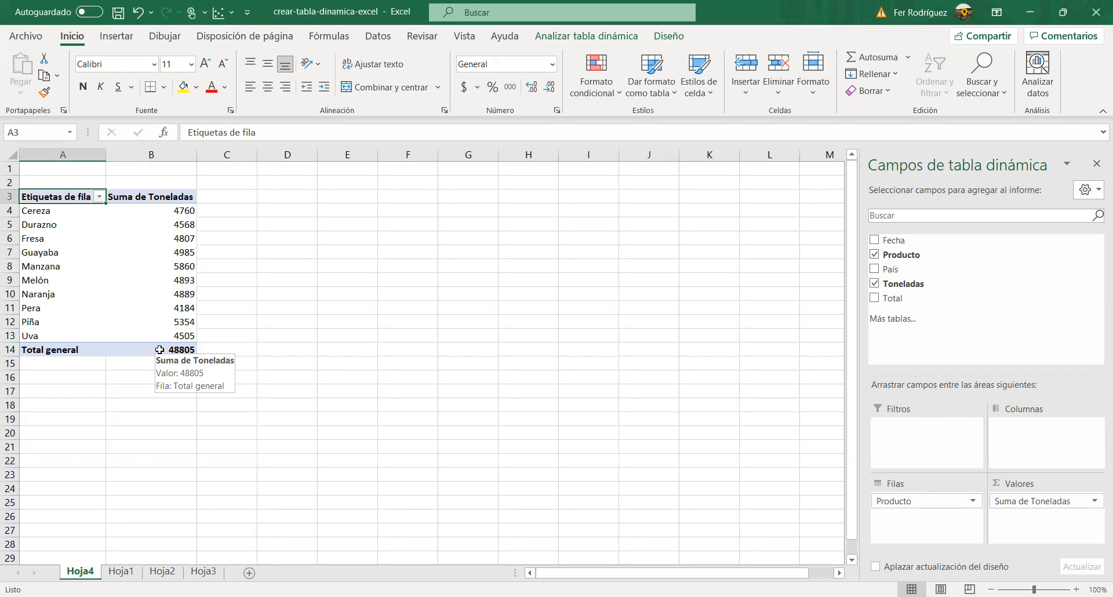
{"action": "left_click", "coordinate": [158, 573]}
{"action": "left_click", "coordinate": [244, 233]}
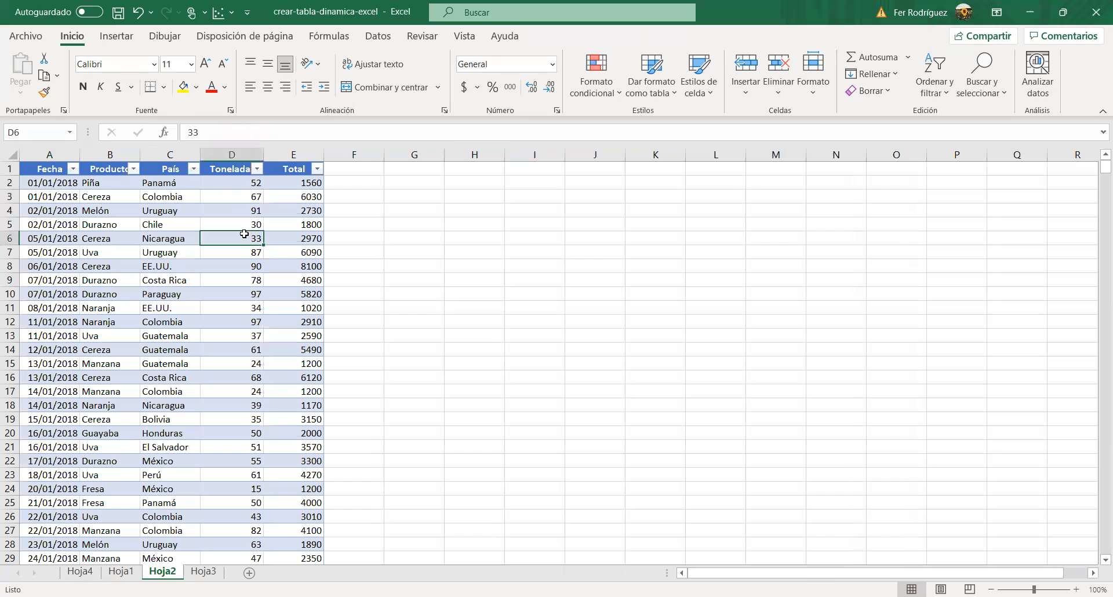
{"action": "left_click", "coordinate": [189, 574]}
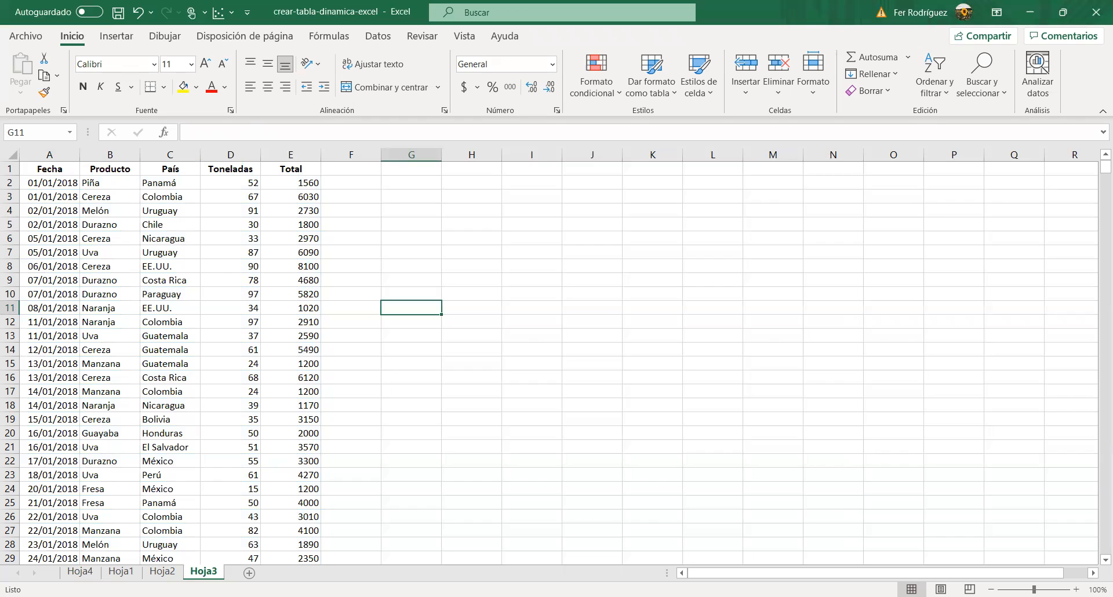
Step: Duplicate the Hoja1 sheet within the workbook, placing the copy before Hoja4
{"action": "left_click", "coordinate": [122, 572]}
{"action": "right_click", "coordinate": [120, 572]}
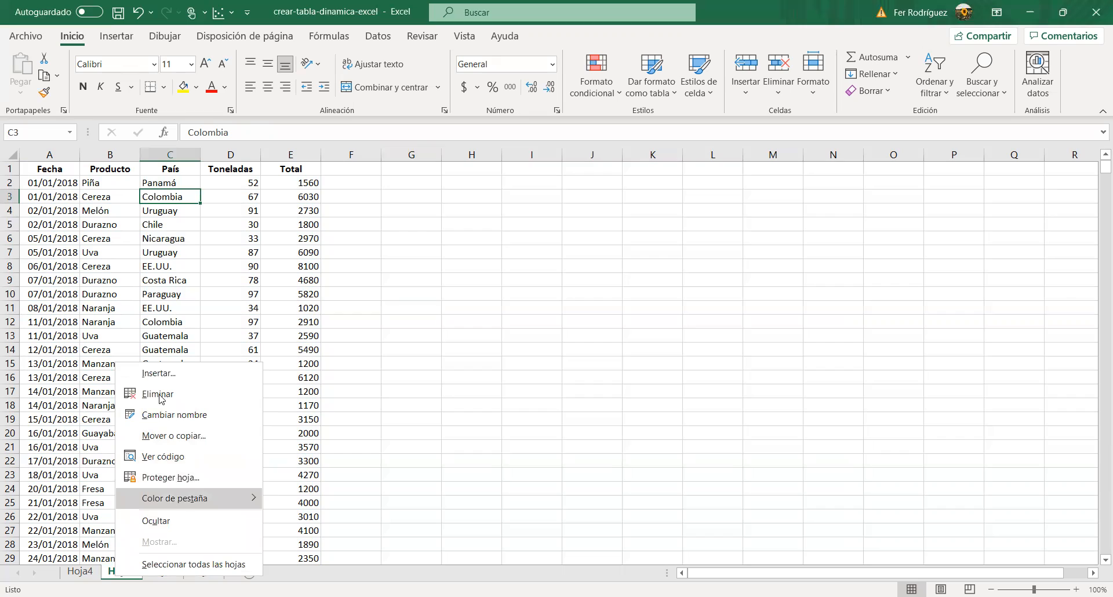
{"action": "left_click", "coordinate": [161, 436]}
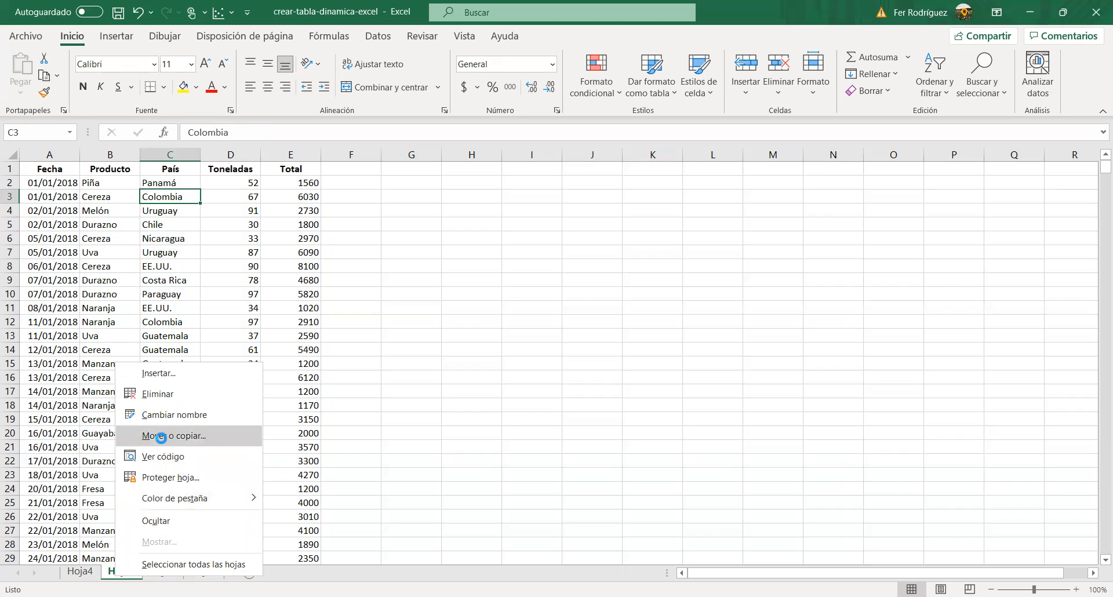
{"action": "left_click", "coordinate": [96, 520]}
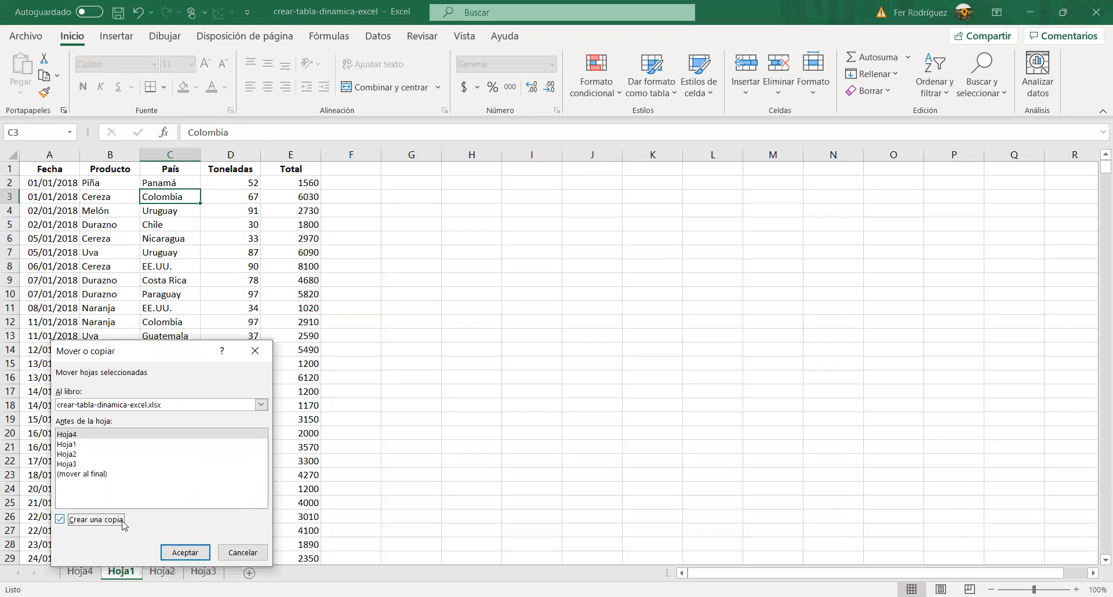
{"action": "left_click", "coordinate": [186, 553]}
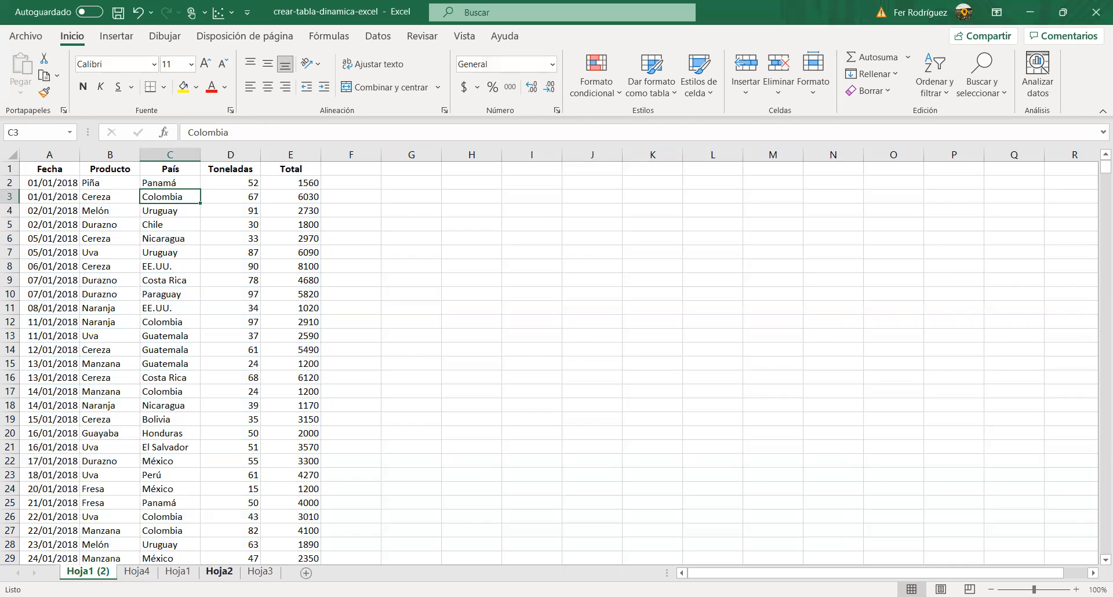
Step: Move the Hoja1 (2) sheet between Hoja1 and Hoja2, and convert its range A1:E828 into a table with headers
{"action": "left_click_drag", "start_coordinate": [231, 577], "coordinate": [214, 575]}
{"action": "left_click", "coordinate": [150, 228]}
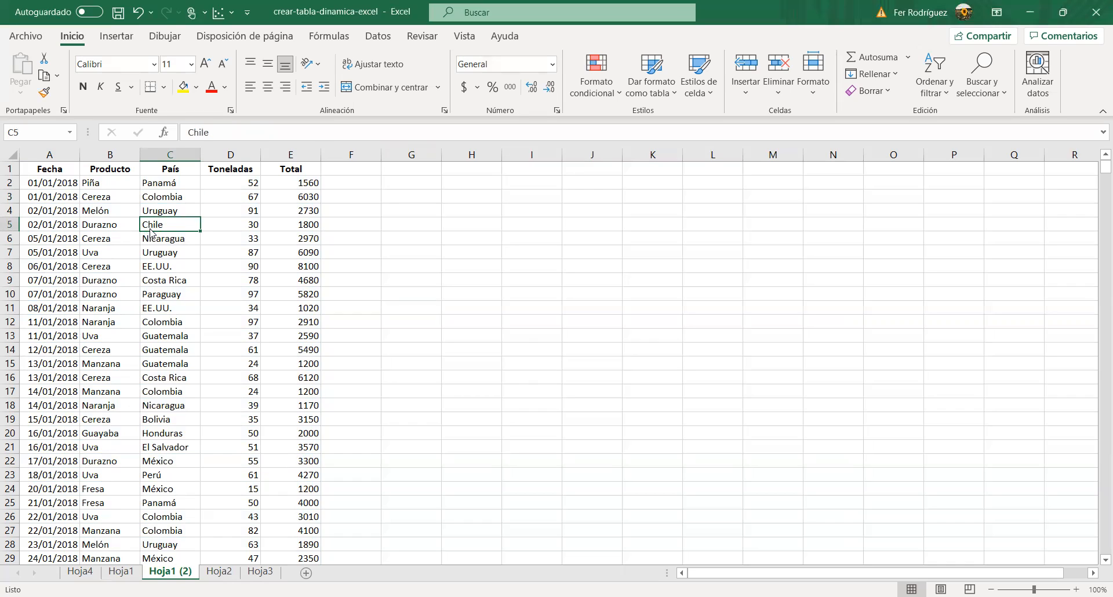
{"action": "key", "text": "ctrl+t"}
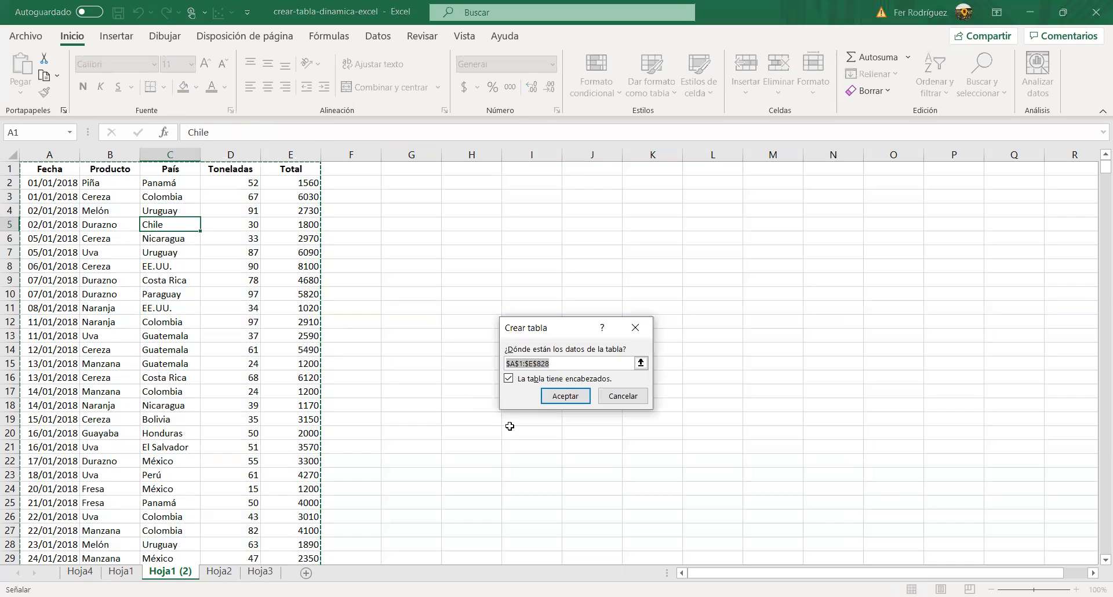
{"action": "left_click", "coordinate": [560, 397]}
{"action": "left_click", "coordinate": [261, 211]}
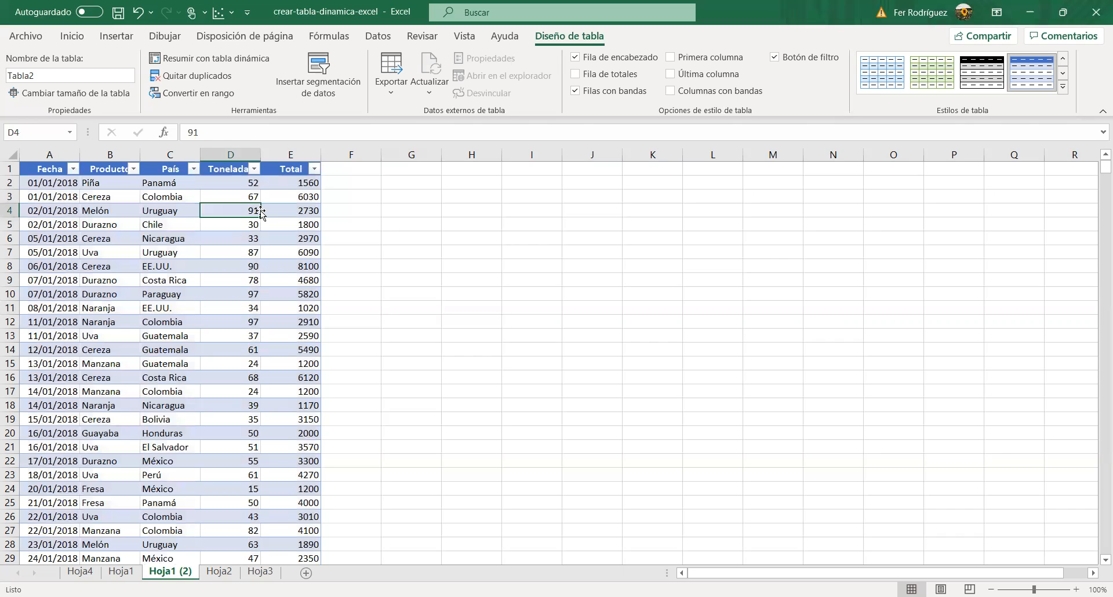
Step: Preview the recommended pivot tables for this data and insert the one named Suma de Toneladas por País
{"action": "left_click", "coordinate": [140, 41]}
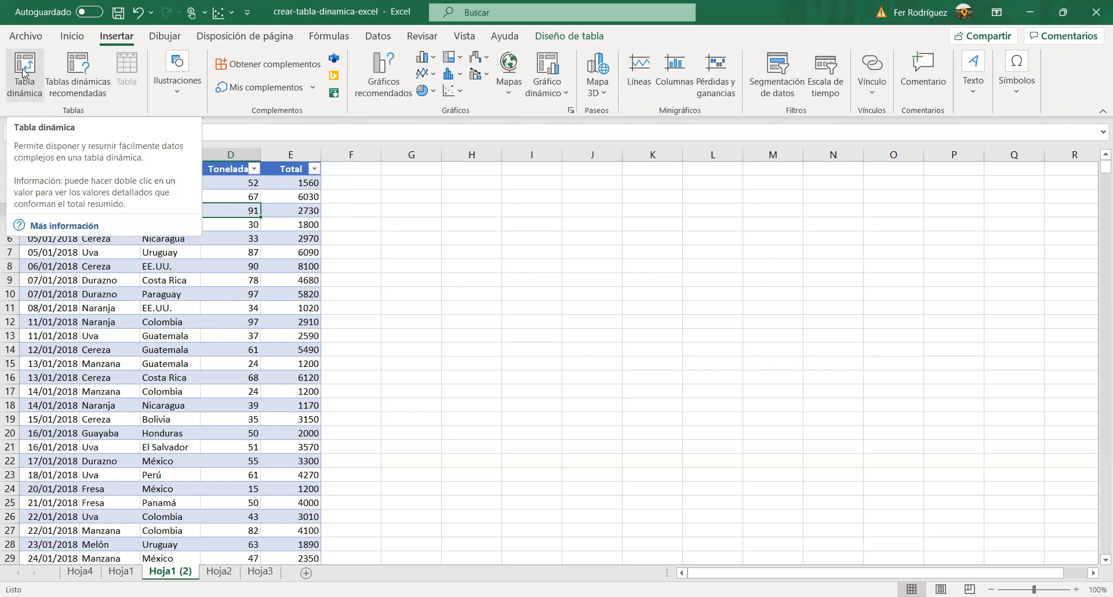
{"action": "left_click", "coordinate": [79, 83]}
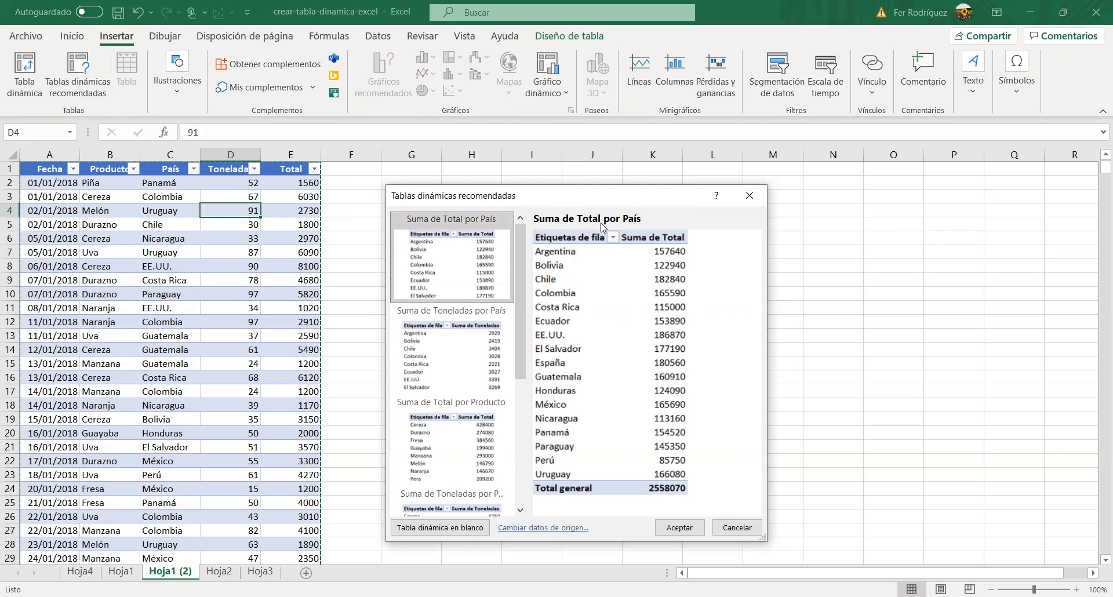
{"action": "left_click", "coordinate": [444, 357]}
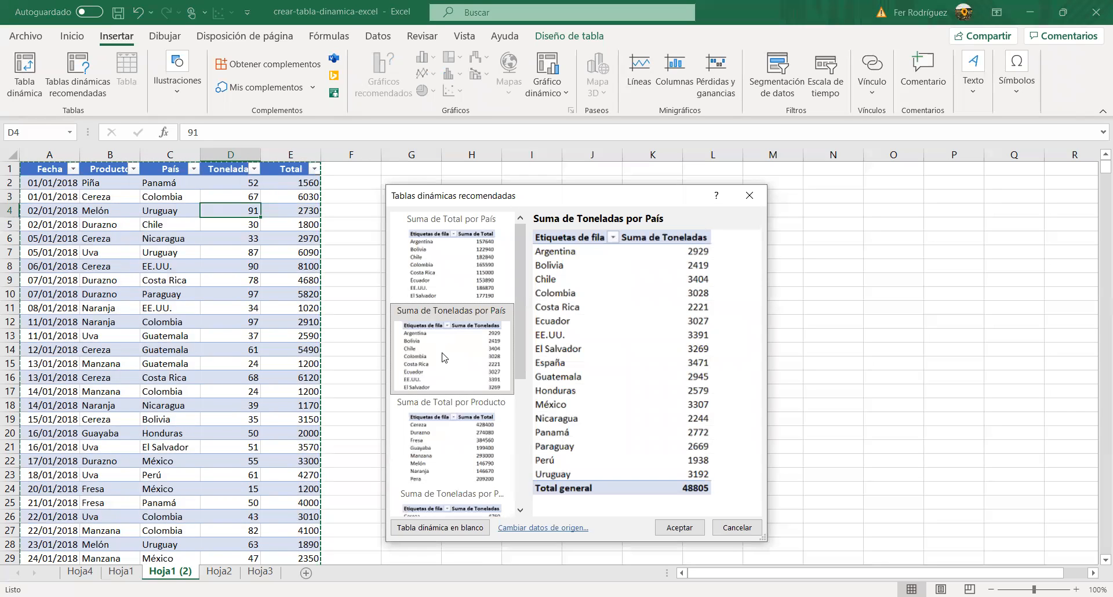
{"action": "scroll", "coordinate": [444, 357], "scroll_direction": "down", "scroll_amount": 3}
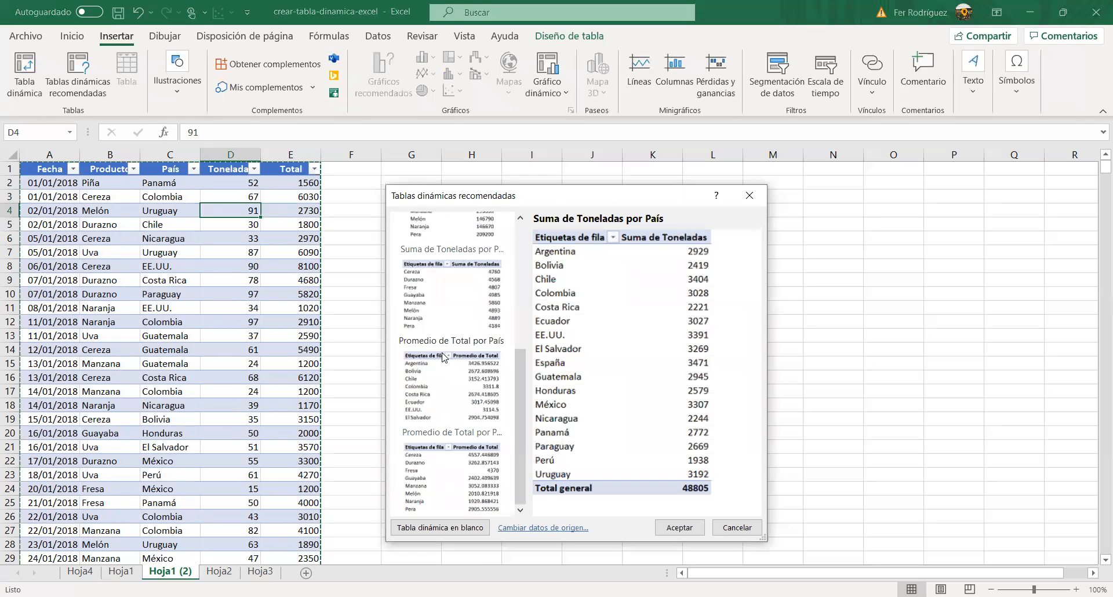
{"action": "left_click", "coordinate": [442, 283]}
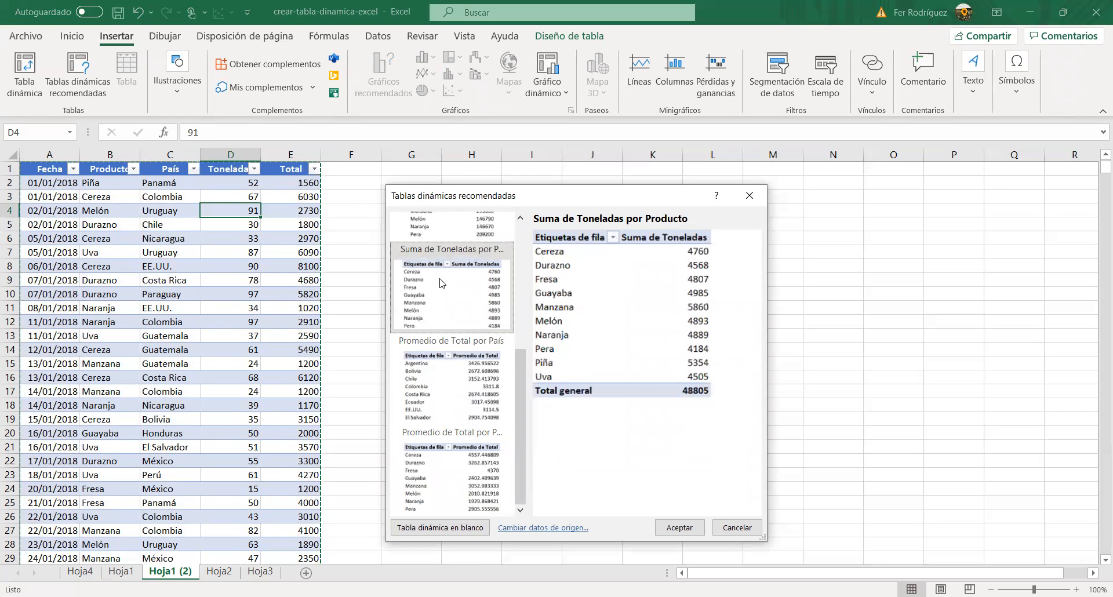
{"action": "left_click", "coordinate": [439, 400]}
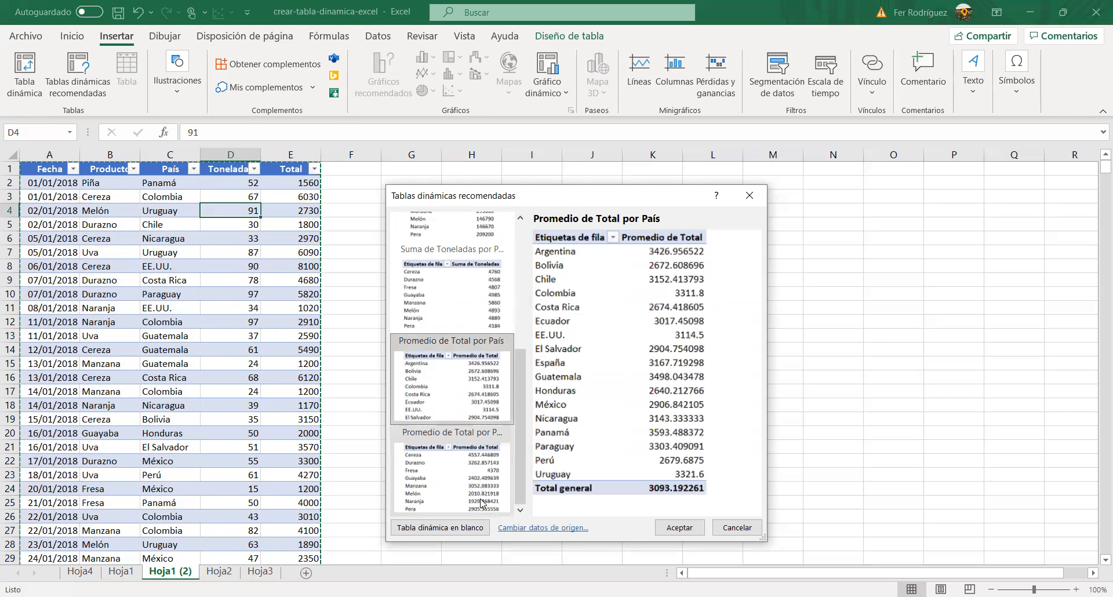
{"action": "left_click", "coordinate": [451, 475]}
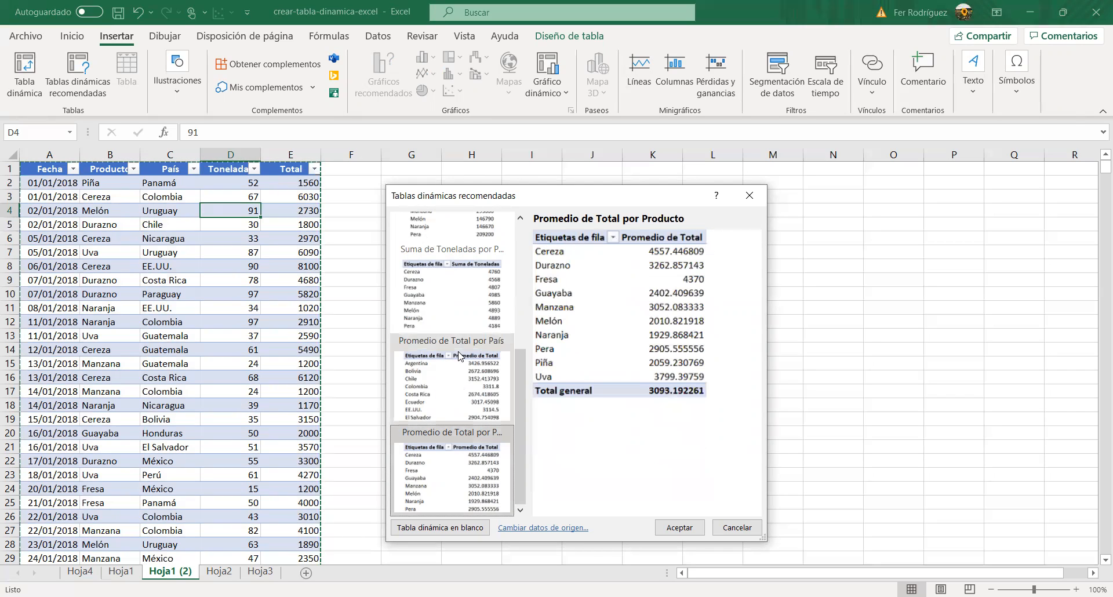
{"action": "scroll", "coordinate": [460, 356], "scroll_direction": "up", "scroll_amount": 3}
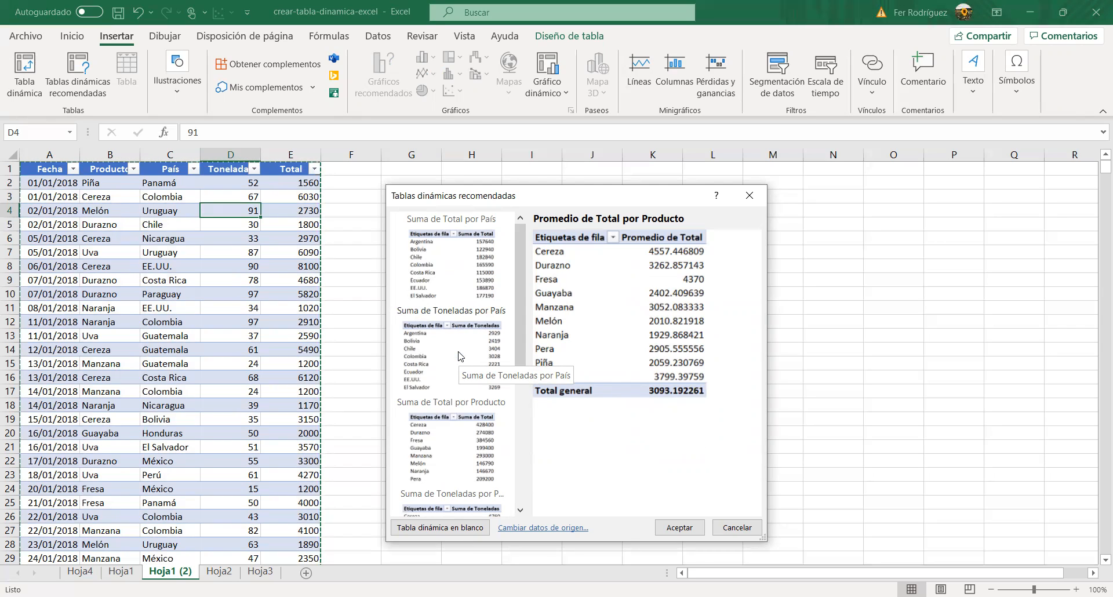
{"action": "left_click", "coordinate": [458, 356]}
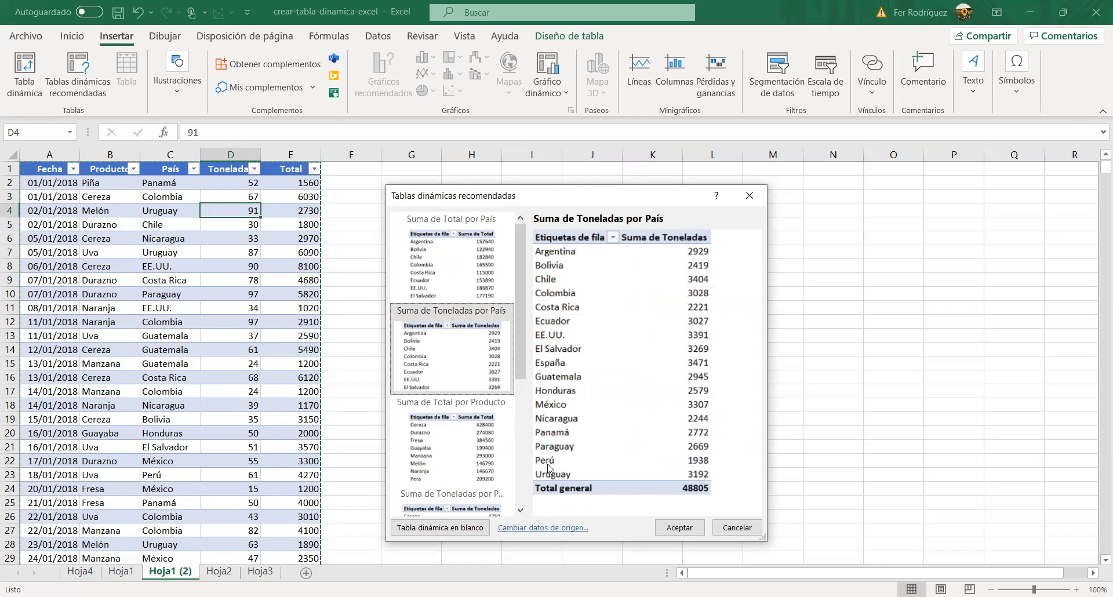
{"action": "left_click", "coordinate": [692, 536]}
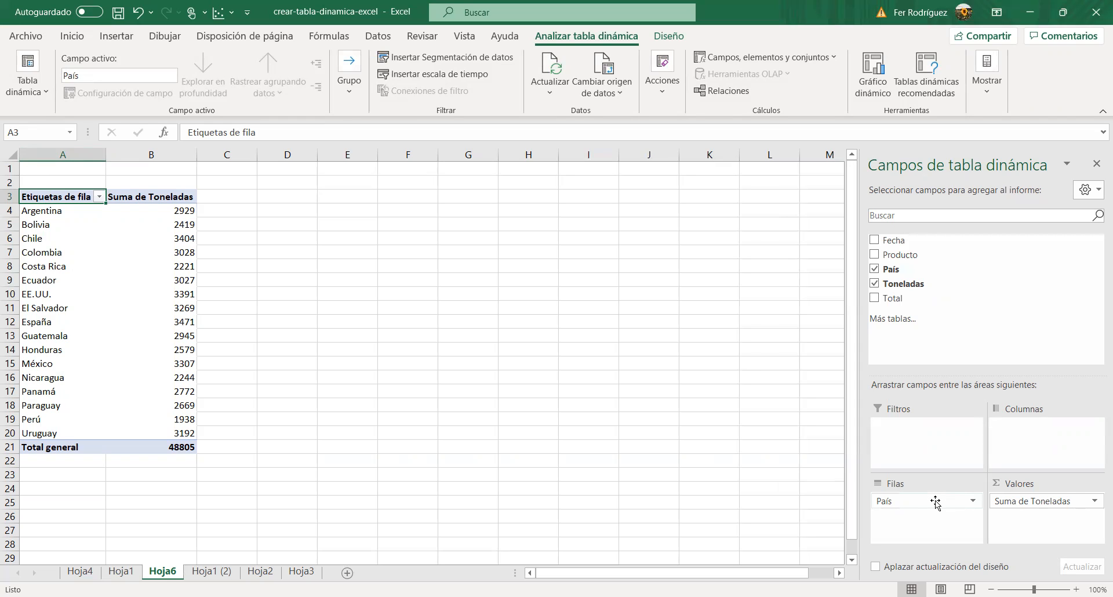
Step: Move the País field from the pivot table's rows to its columns and add Producto to the rows
{"action": "left_click_drag", "start_coordinate": [936, 502], "coordinate": [1059, 434]}
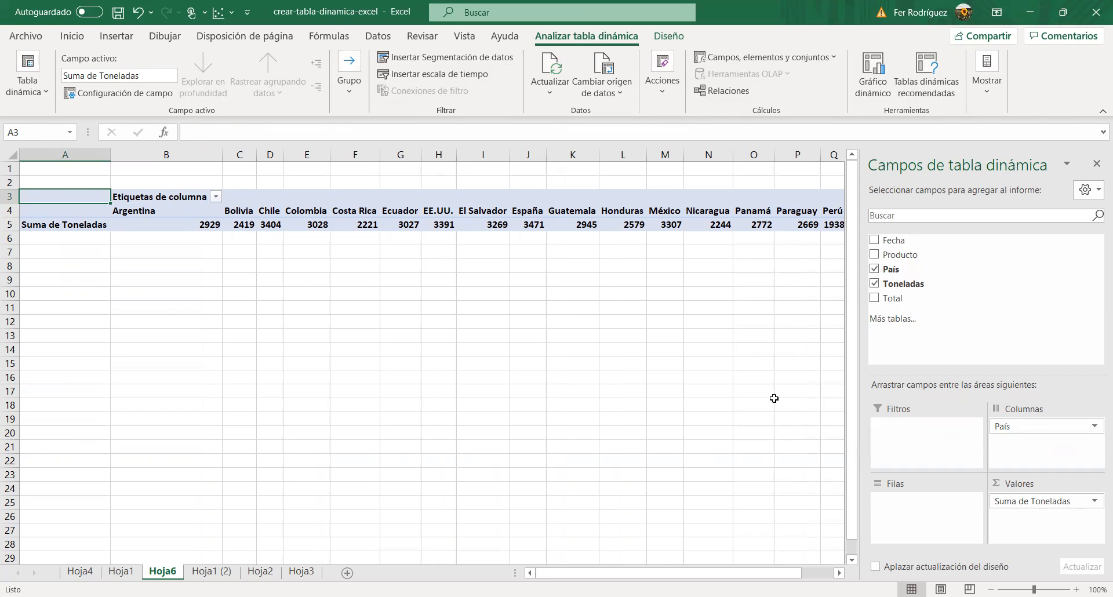
{"action": "left_click", "coordinate": [482, 291]}
{"action": "scroll", "coordinate": [480, 289], "scroll_direction": "right", "scroll_amount": 3}
{"action": "scroll", "coordinate": [480, 288], "scroll_direction": "left", "scroll_amount": 3}
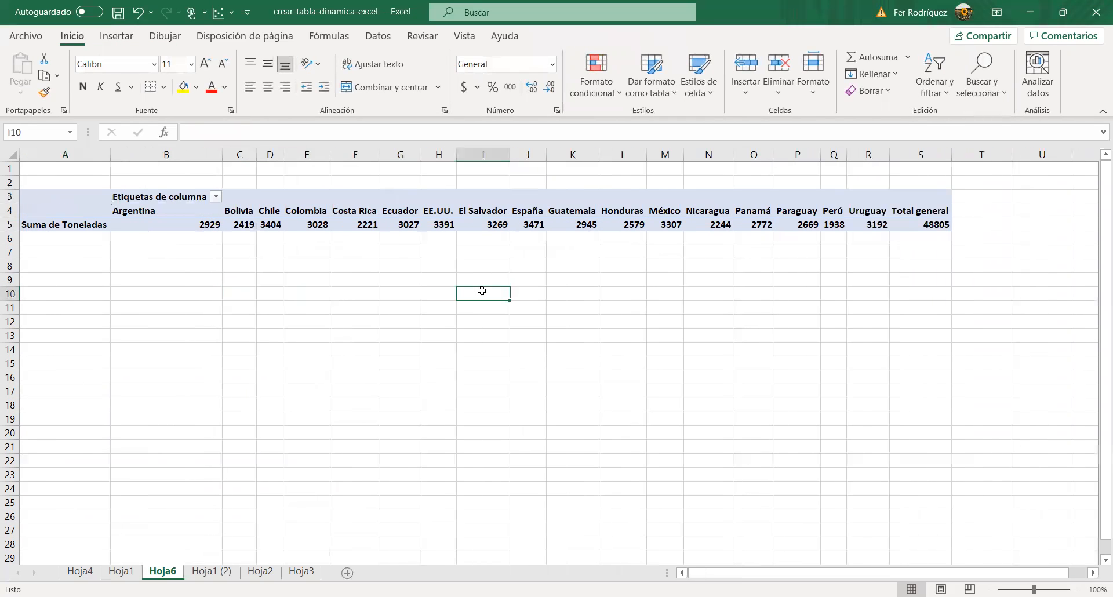
{"action": "left_click", "coordinate": [306, 200]}
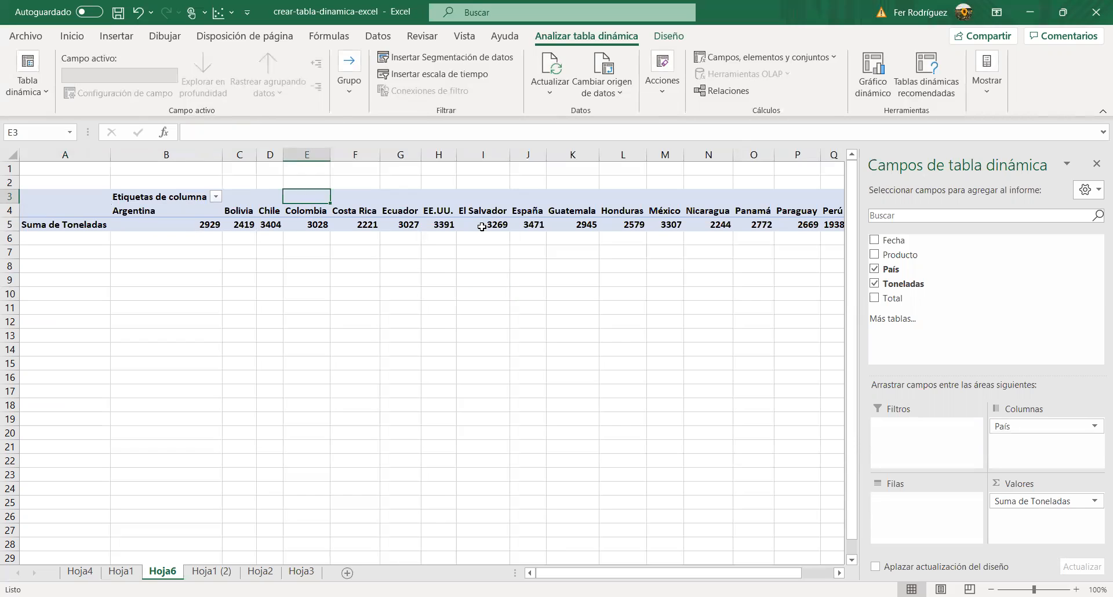
{"action": "left_click_drag", "start_coordinate": [879, 257], "coordinate": [906, 529]}
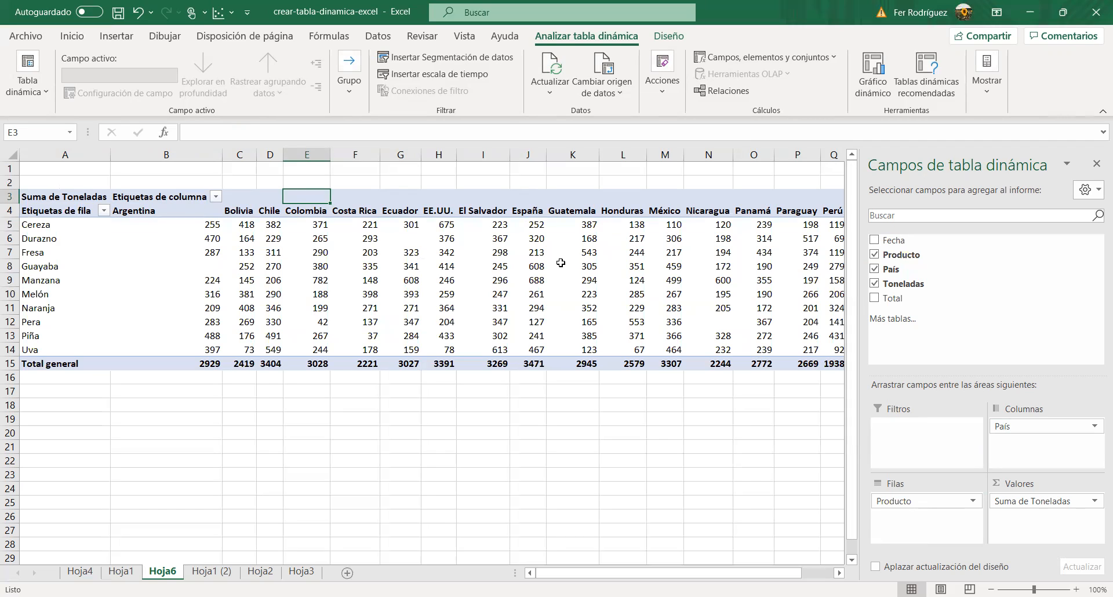
{"action": "mouse_move", "coordinate": [560, 263]}
{"action": "mouse_move", "coordinate": [343, 212]}
Step: Remove all fields from the pivot table, and add Producto to the rows and Toneladas to the values
{"action": "left_click_drag", "start_coordinate": [1066, 426], "coordinate": [736, 455]}
{"action": "left_click_drag", "start_coordinate": [950, 502], "coordinate": [753, 481]}
{"action": "left_click_drag", "start_coordinate": [1031, 500], "coordinate": [765, 474]}
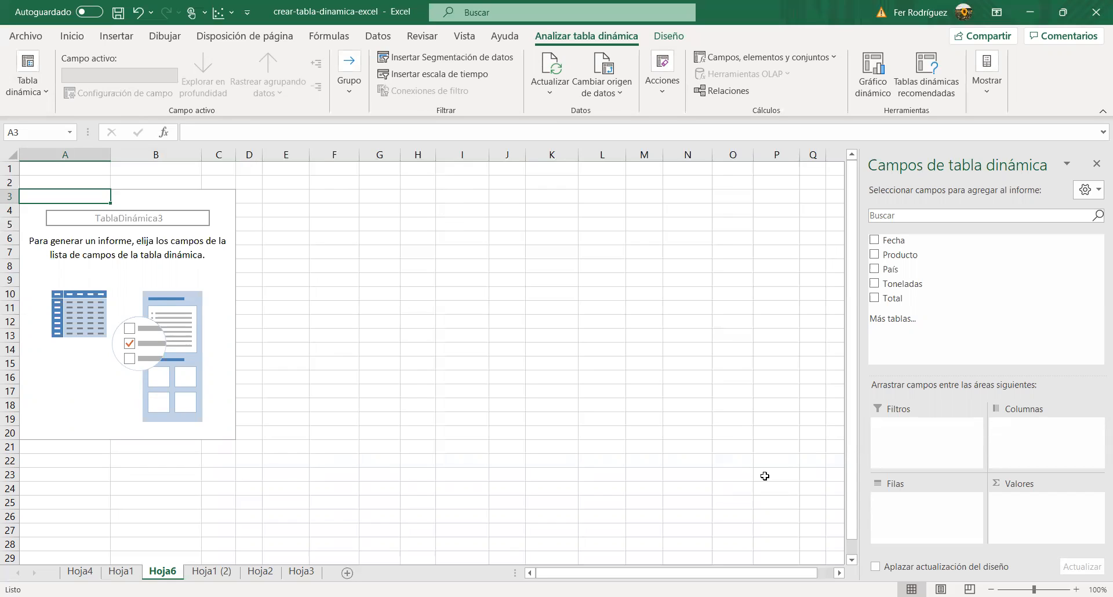
{"action": "left_click", "coordinate": [875, 254]}
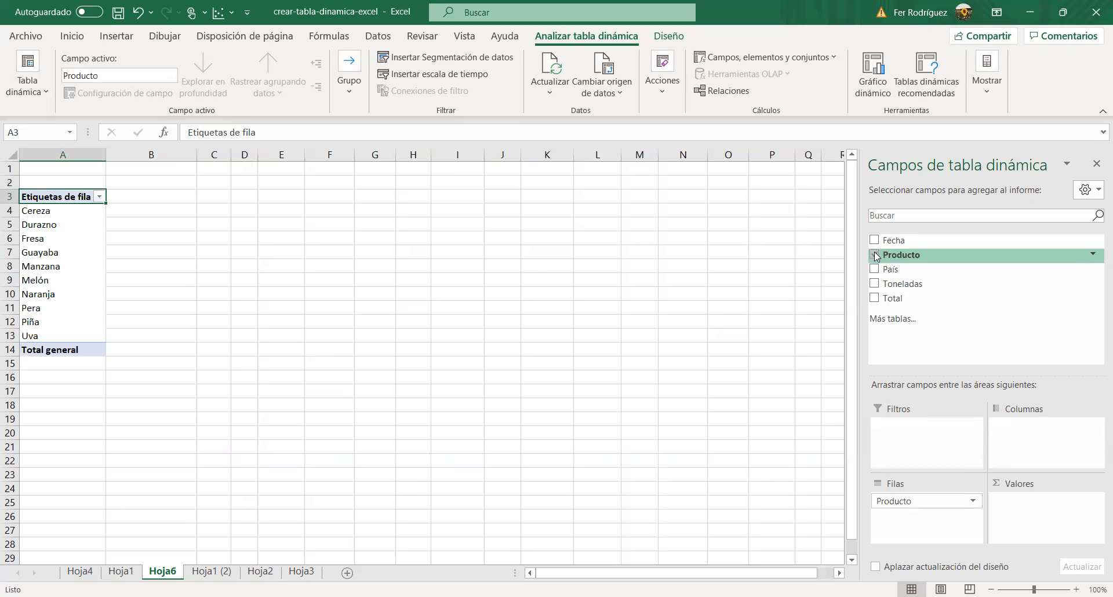
{"action": "left_click", "coordinate": [874, 283]}
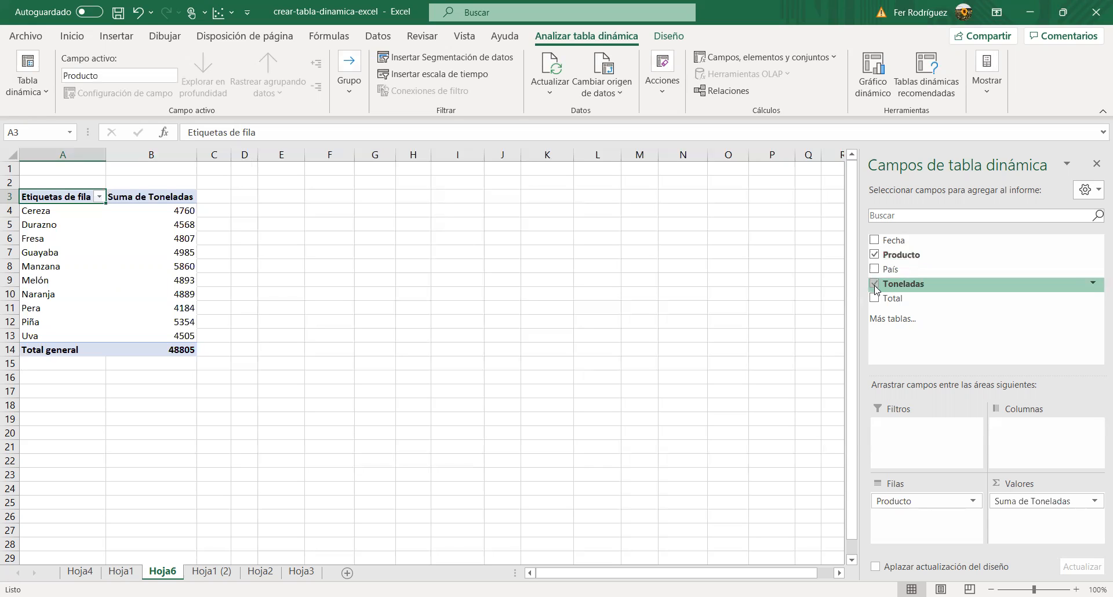
Step: Remove the Producto field from the pivot table's rows
{"action": "left_click", "coordinate": [971, 502]}
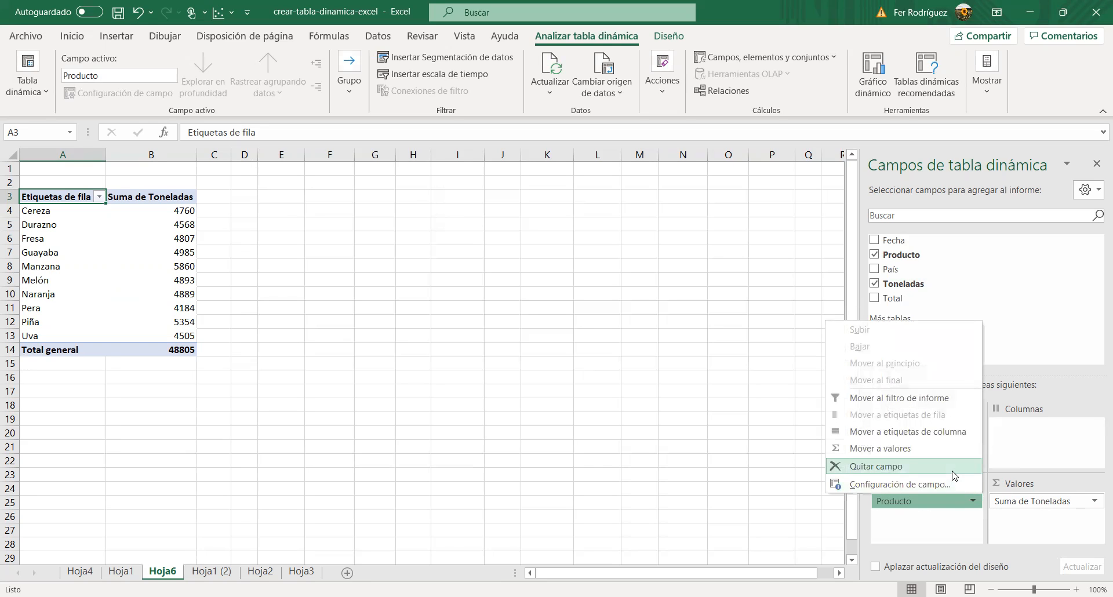
{"action": "key", "text": "Escape"}
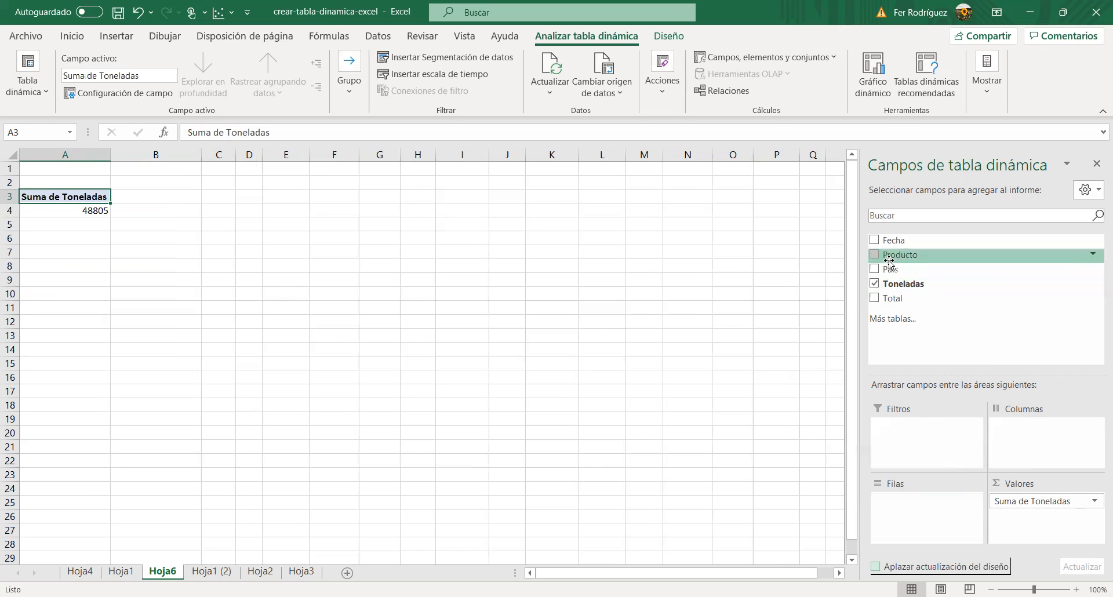
{"action": "left_click_drag", "start_coordinate": [878, 258], "coordinate": [643, 434]}
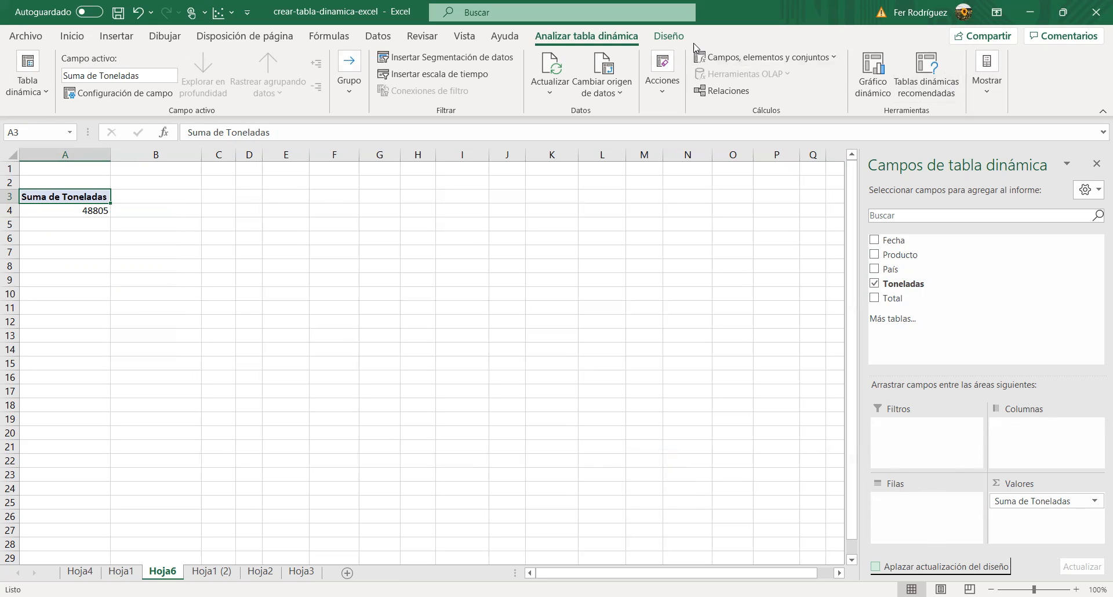
Step: Place Producto in the pivot table's rows and País in its columns
{"action": "left_click", "coordinate": [669, 36]}
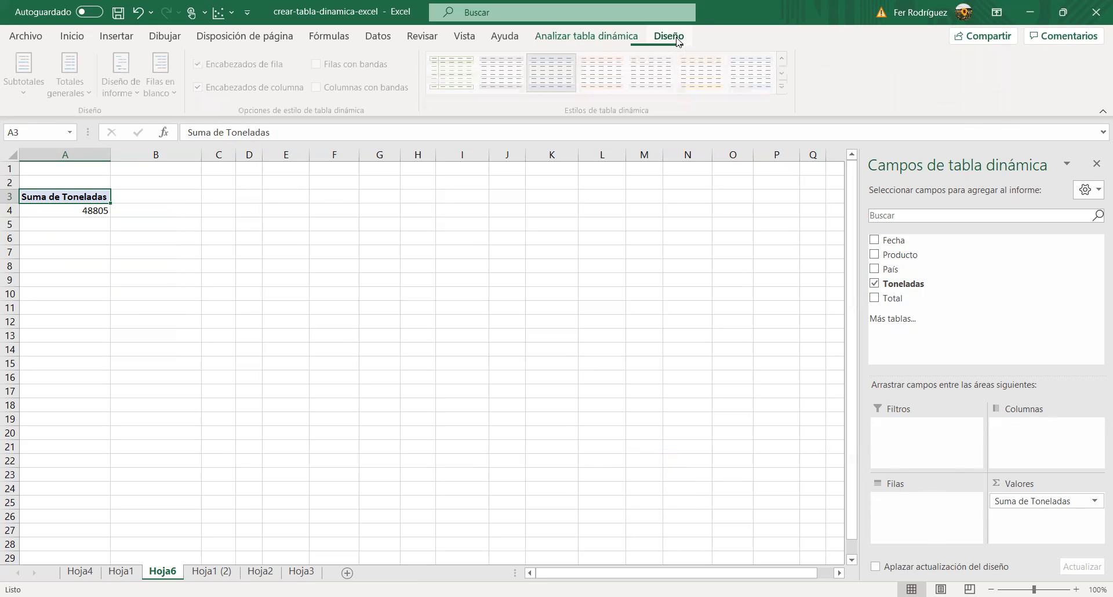
{"action": "left_click", "coordinate": [631, 39]}
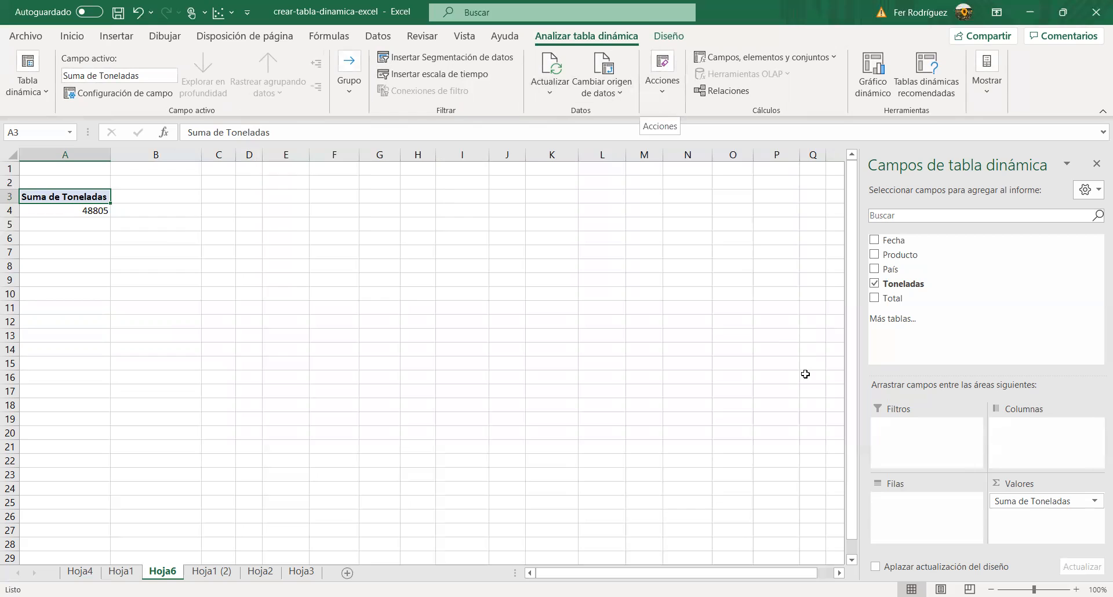
{"action": "left_click_drag", "start_coordinate": [951, 256], "coordinate": [926, 502]}
{"action": "left_click_drag", "start_coordinate": [907, 269], "coordinate": [1042, 451]}
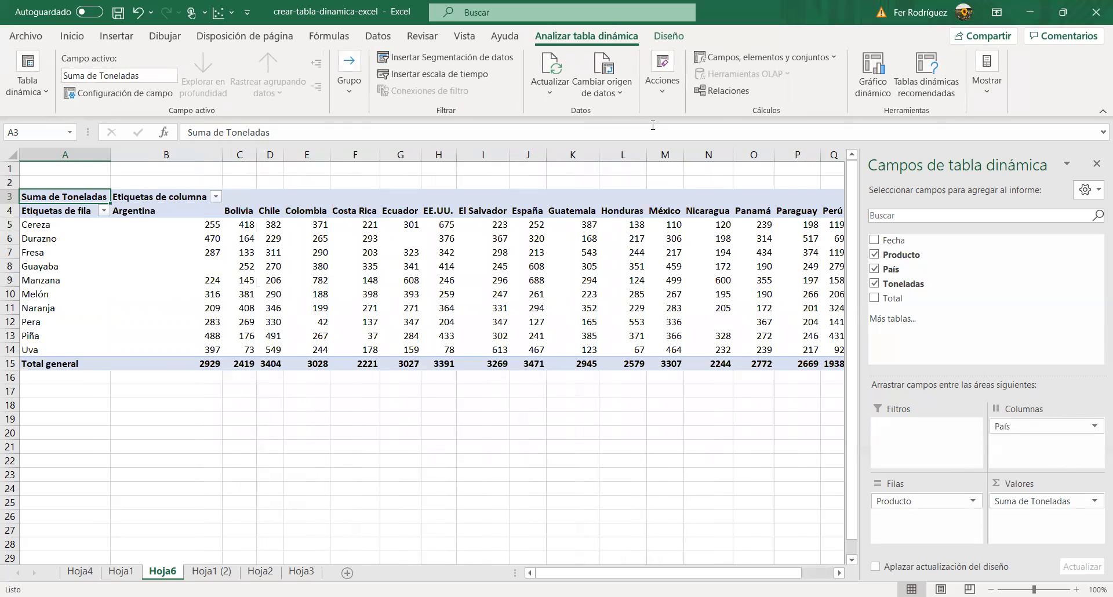
Step: Clear the entire pivot table on Hoja6 in one operation
{"action": "left_click", "coordinate": [654, 86]}
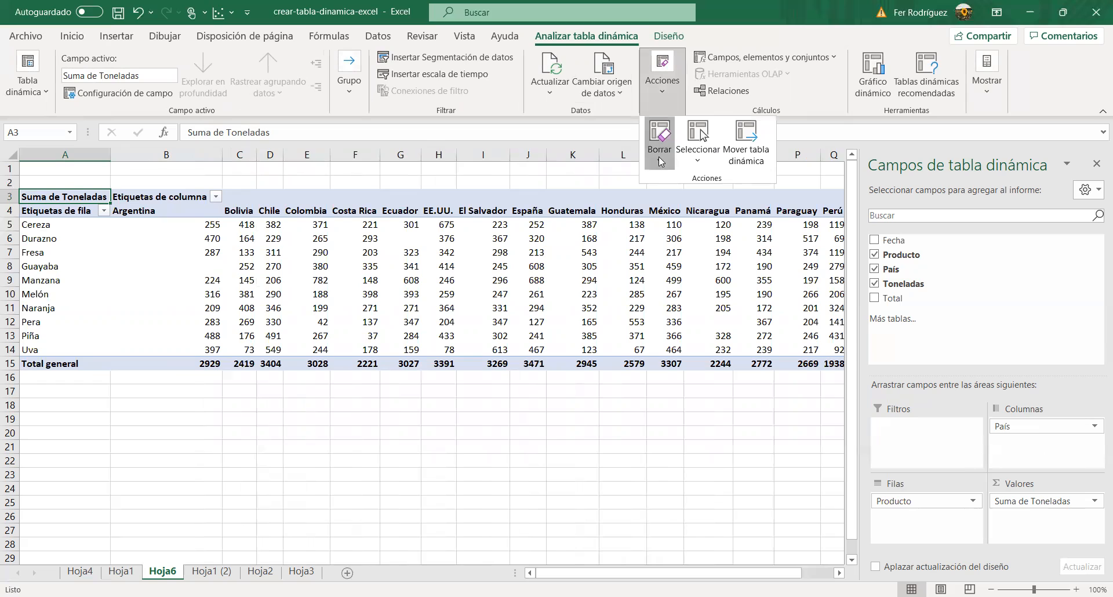
{"action": "left_click", "coordinate": [659, 161]}
{"action": "left_click", "coordinate": [668, 181]}
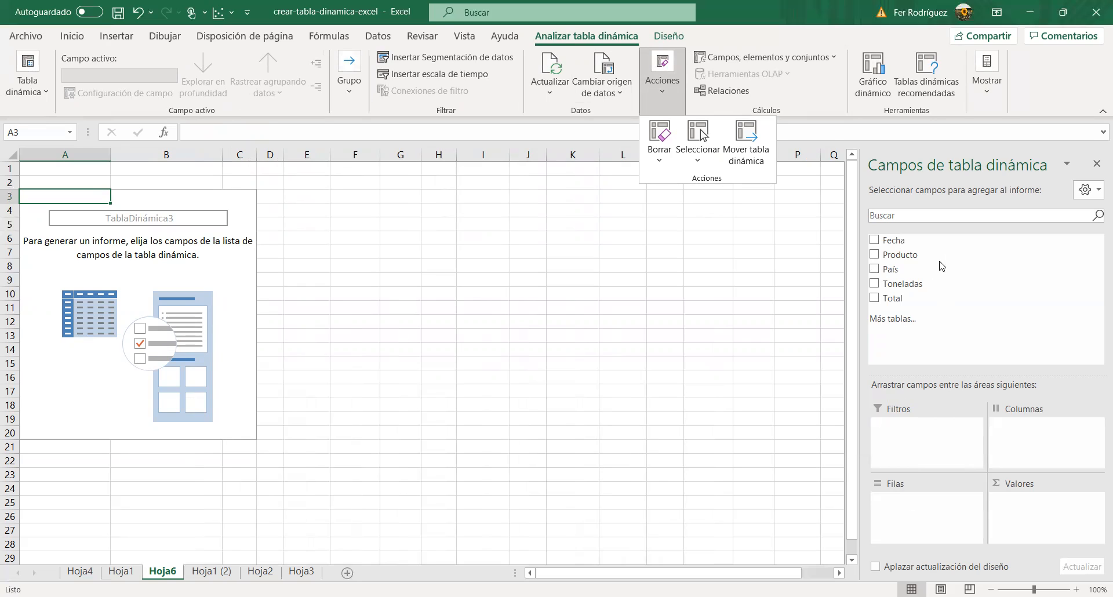
Step: Set up the pivot table with Producto in the rows, Toneladas in the values and País in the filters
{"action": "left_click_drag", "start_coordinate": [911, 260], "coordinate": [922, 507]}
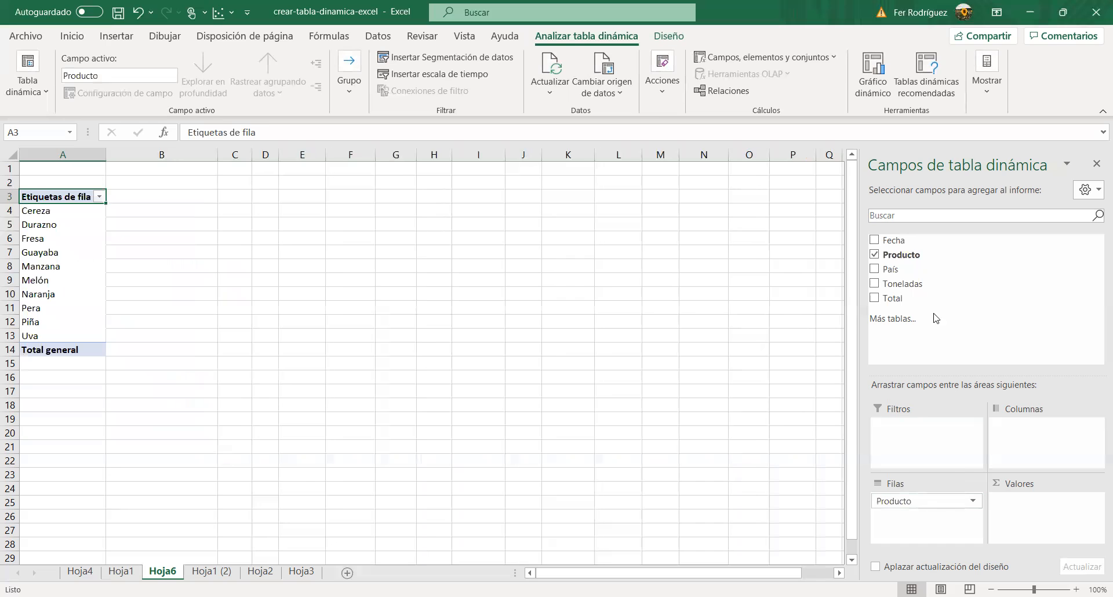
{"action": "left_click", "coordinate": [874, 283]}
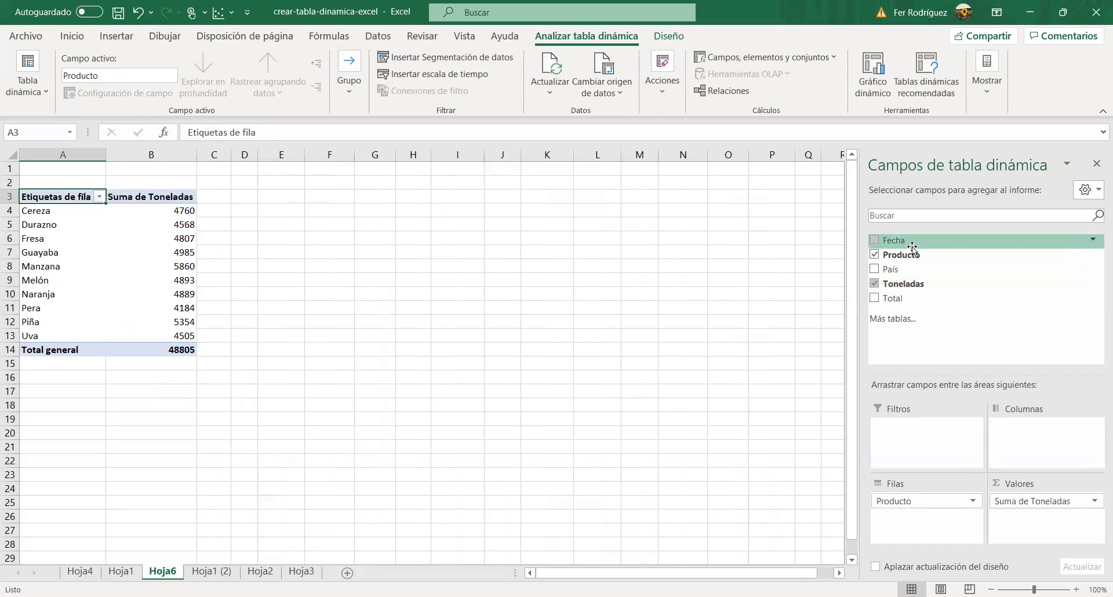
{"action": "left_click_drag", "start_coordinate": [906, 272], "coordinate": [923, 458]}
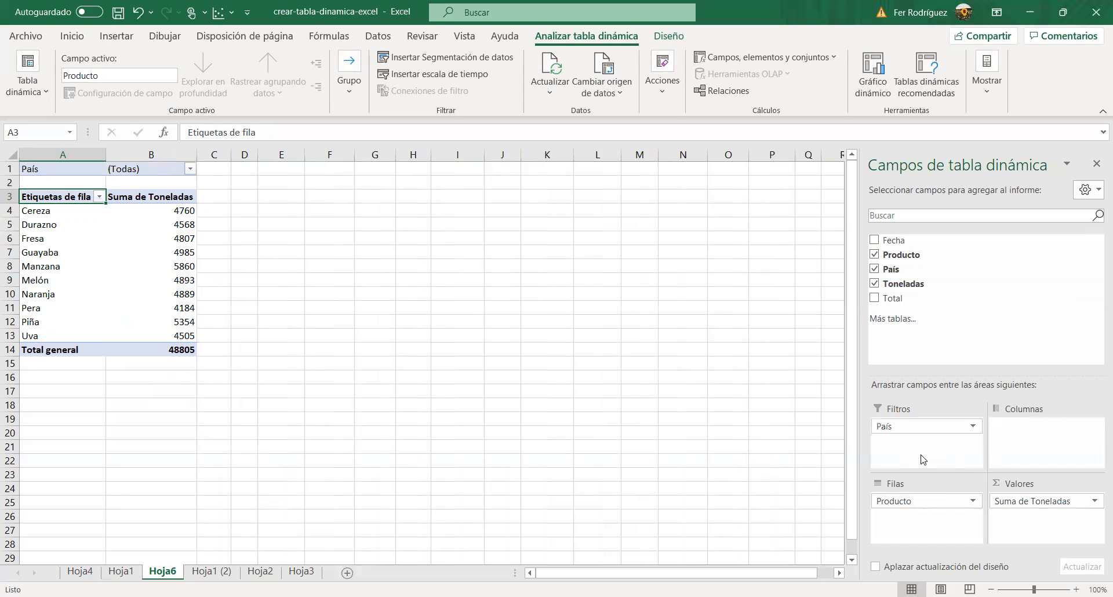
Step: Filter the pivot table by País to show only Argentina
{"action": "left_click", "coordinate": [188, 169]}
{"action": "left_click", "coordinate": [75, 215]}
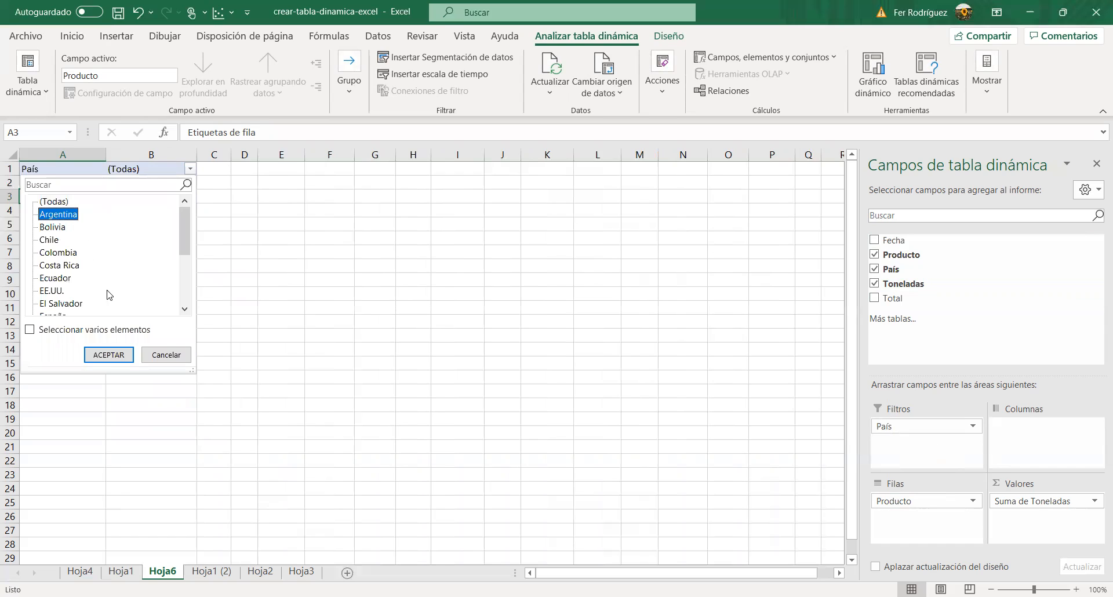
{"action": "left_click", "coordinate": [108, 356]}
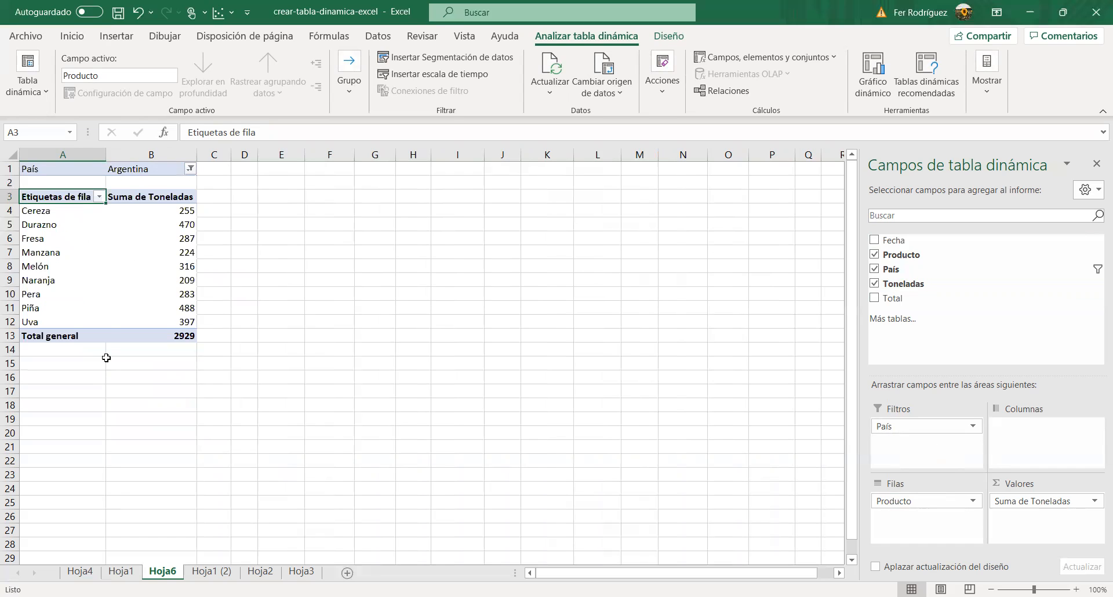
{"action": "mouse_move", "coordinate": [112, 289]}
Step: Enable multiple selection in the País report filter and include both Argentina and Bolivia
{"action": "left_click", "coordinate": [187, 169]}
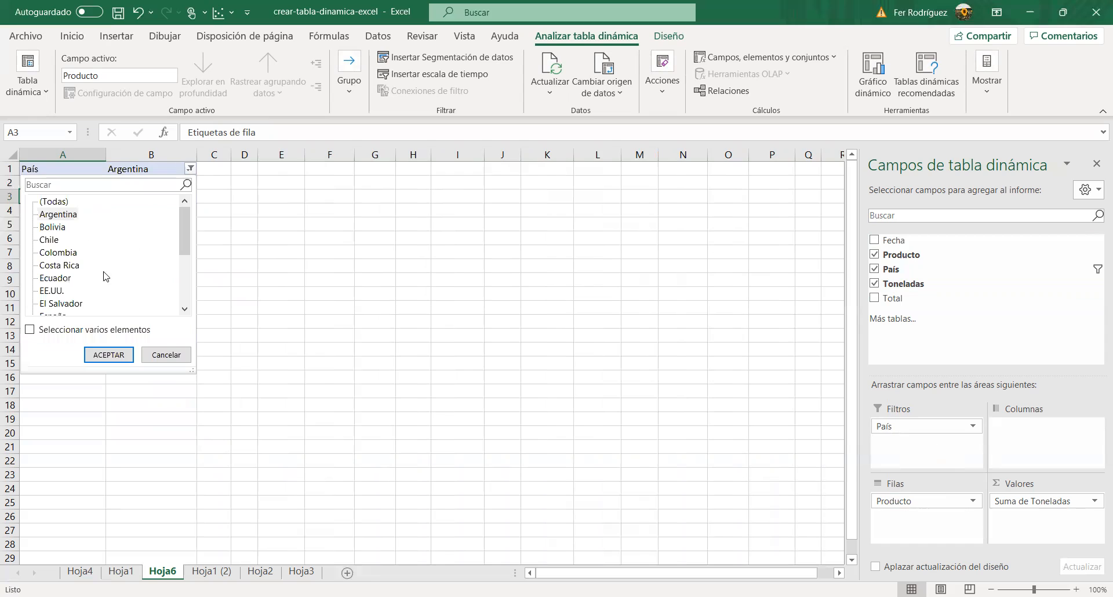
{"action": "left_click", "coordinate": [30, 330]}
{"action": "left_click", "coordinate": [49, 228]}
{"action": "left_click", "coordinate": [43, 230]}
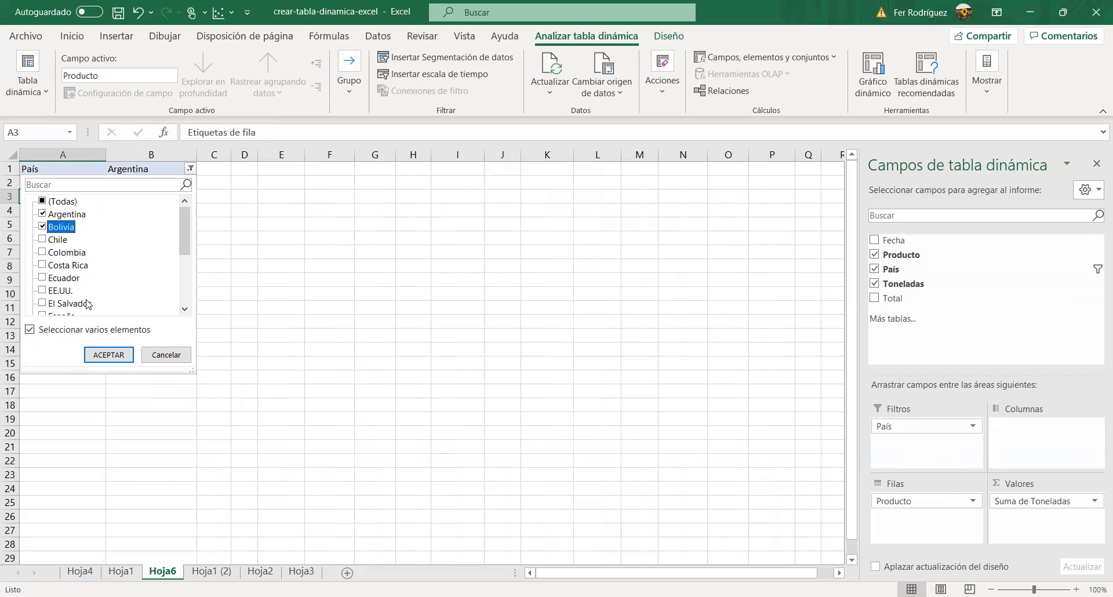
{"action": "left_click", "coordinate": [93, 356]}
Step: Move País from the pivot table's filters to its columns and clear the filter on that field
{"action": "left_click_drag", "start_coordinate": [907, 429], "coordinate": [1038, 429]}
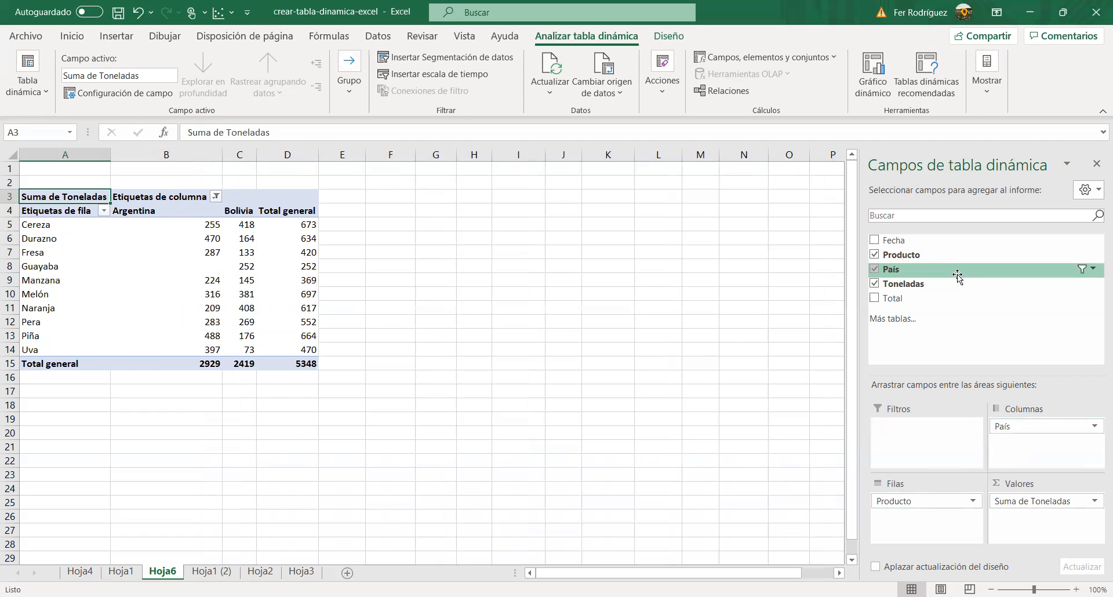
{"action": "left_click", "coordinate": [1092, 269]}
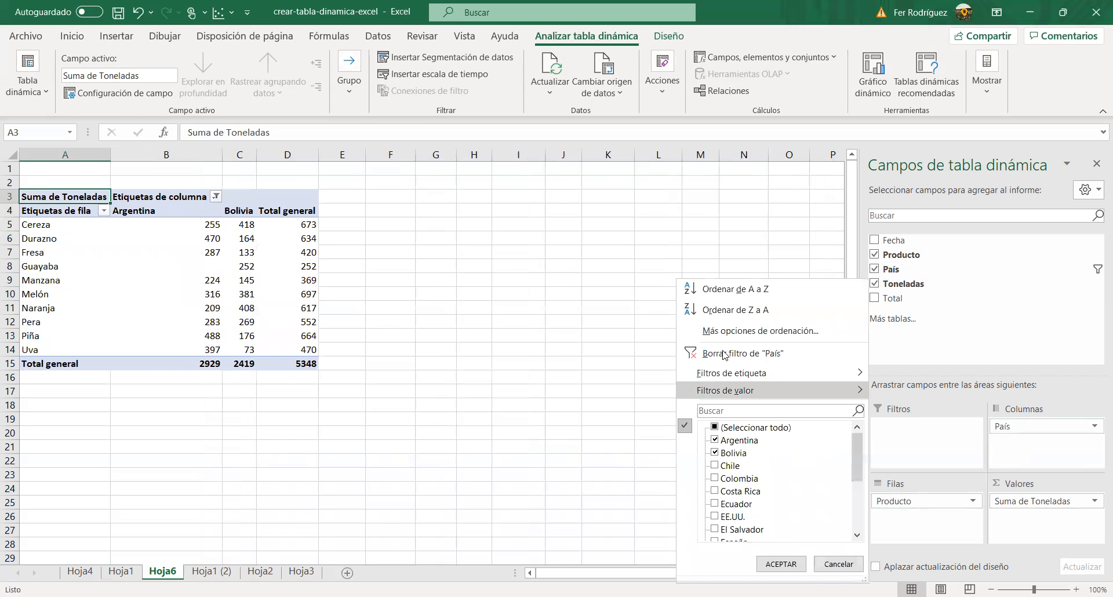
{"action": "left_click", "coordinate": [723, 354]}
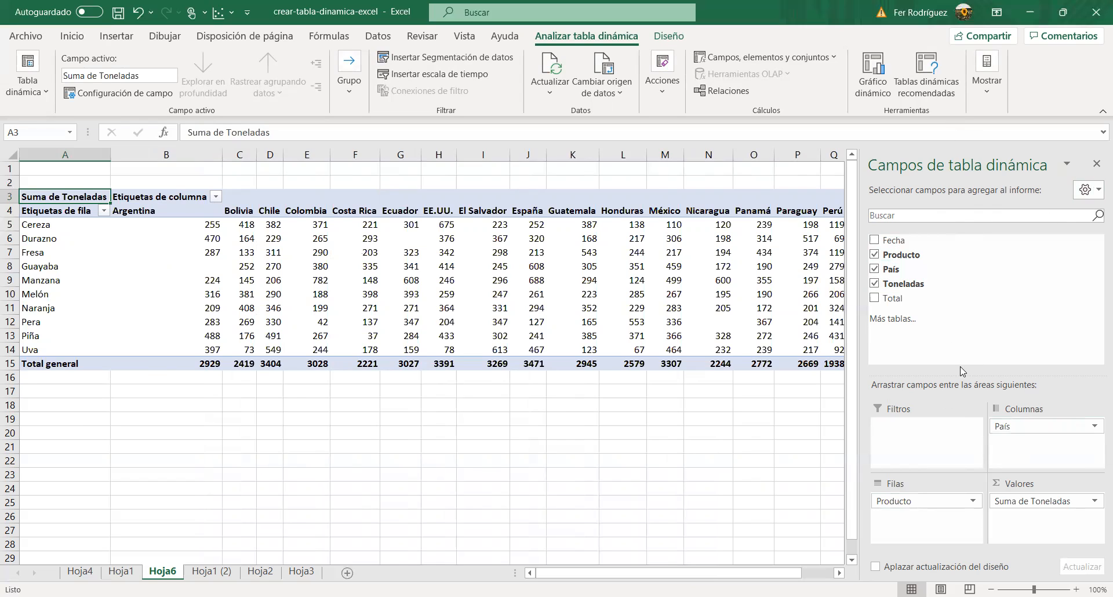
Step: Sort the pivot table's field list alphabetically from A to Z
{"action": "left_click", "coordinate": [1082, 194]}
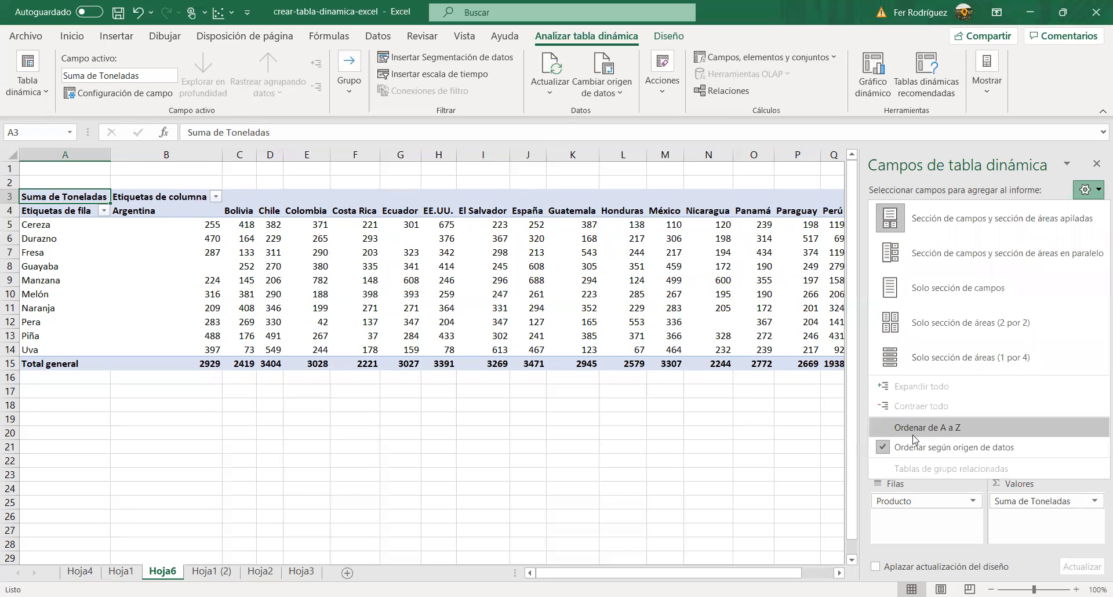
{"action": "left_click", "coordinate": [982, 190]}
{"action": "left_click", "coordinate": [943, 429]}
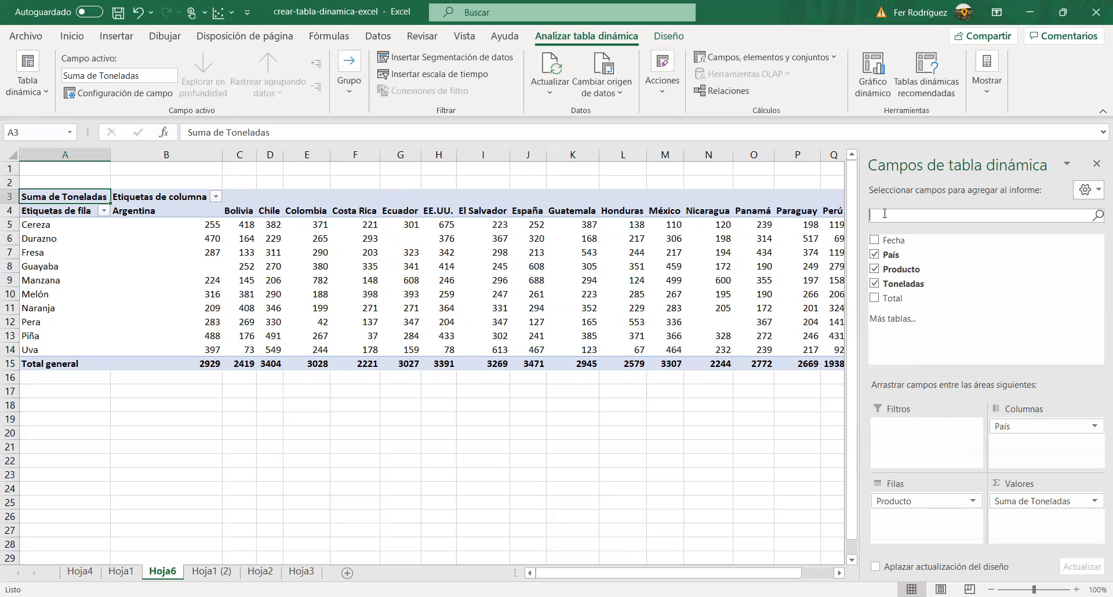
Step: Search the pivot table's field list for "pa" and clear the search text
{"action": "type", "text": "pa"}
{"action": "key", "text": "BackSpace"}
{"action": "key", "text": "BackSpace"}
Step: Try the side-by-side, fields-only and 2 by 2 areas-only layouts for the pivot field pane, and restore the stacked layout
{"action": "left_click", "coordinate": [1085, 192]}
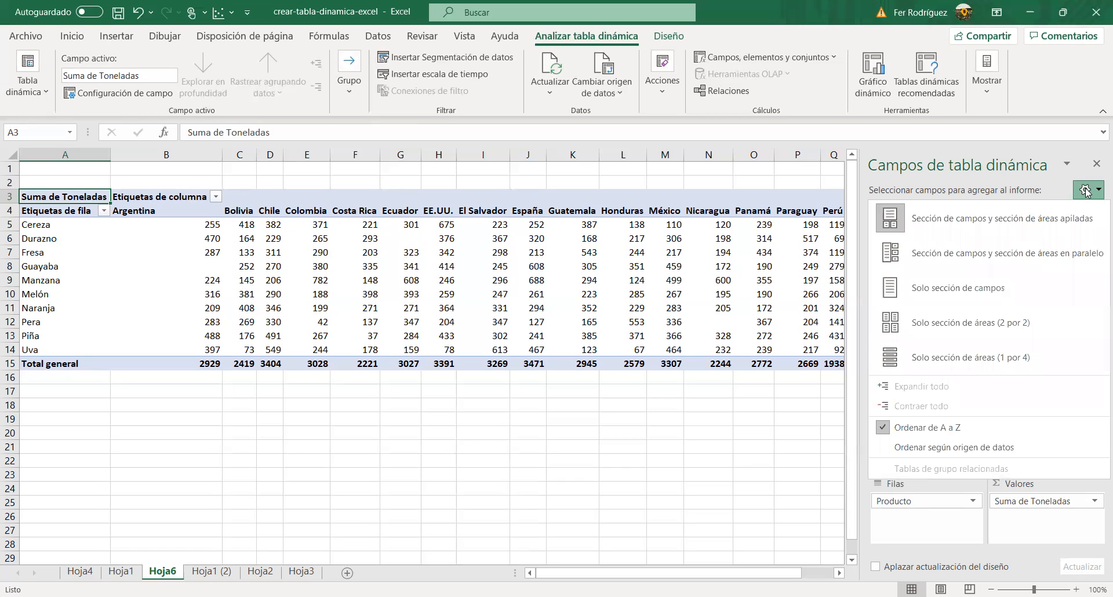
{"action": "left_click", "coordinate": [1009, 253]}
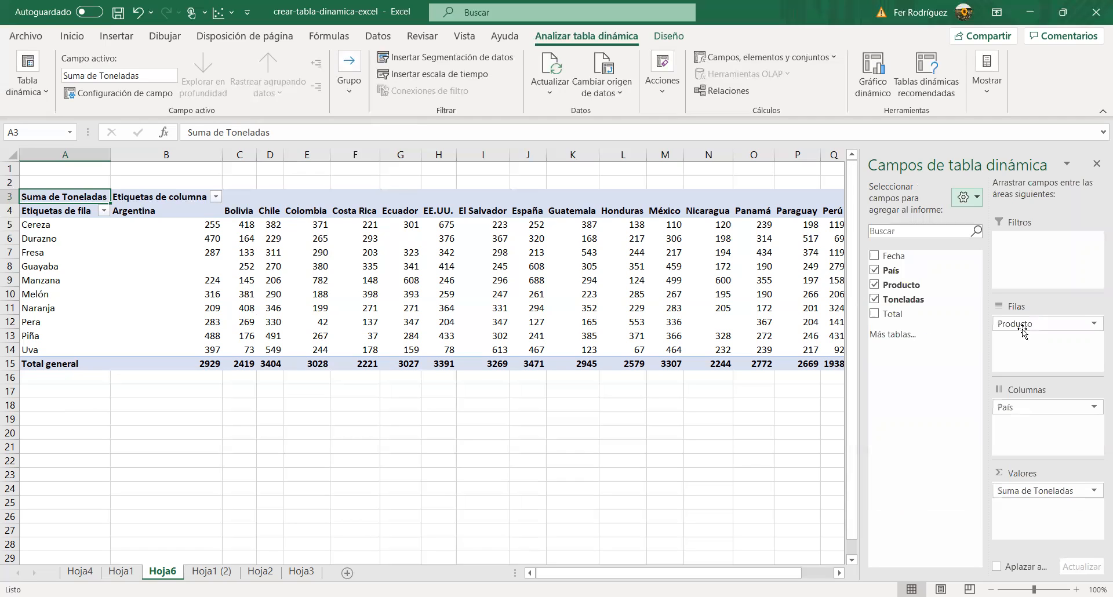
{"action": "left_click", "coordinate": [964, 195]}
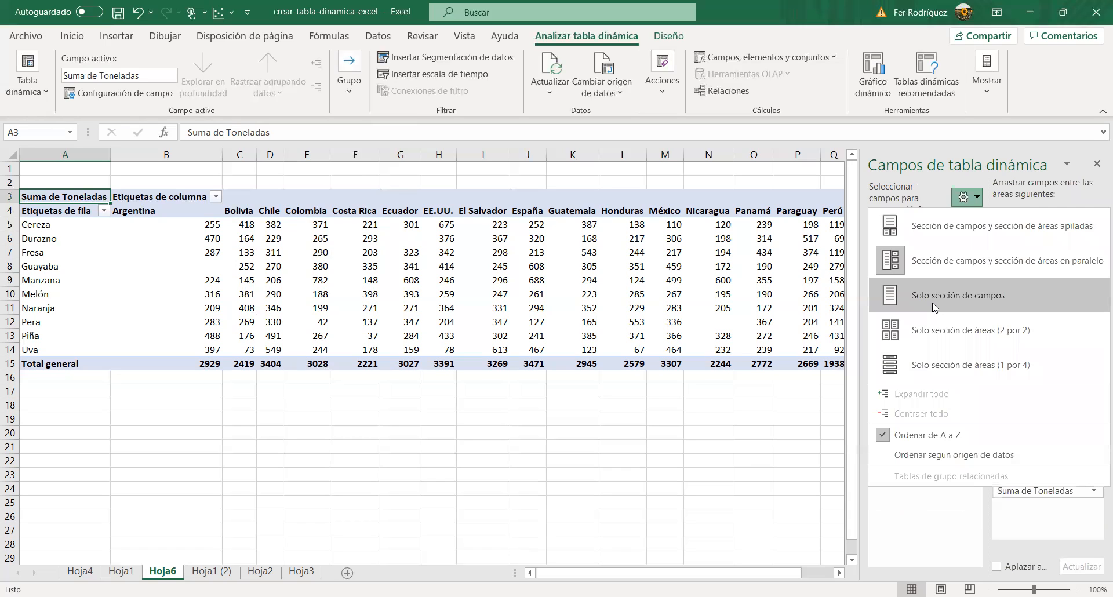
{"action": "left_click", "coordinate": [932, 302]}
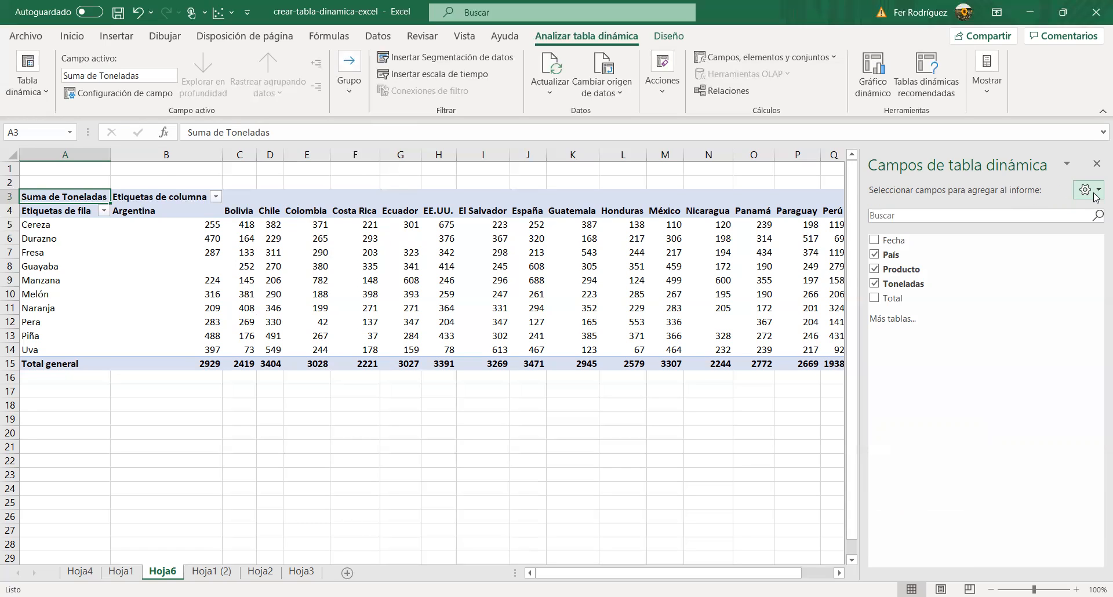
{"action": "left_click", "coordinate": [1093, 191]}
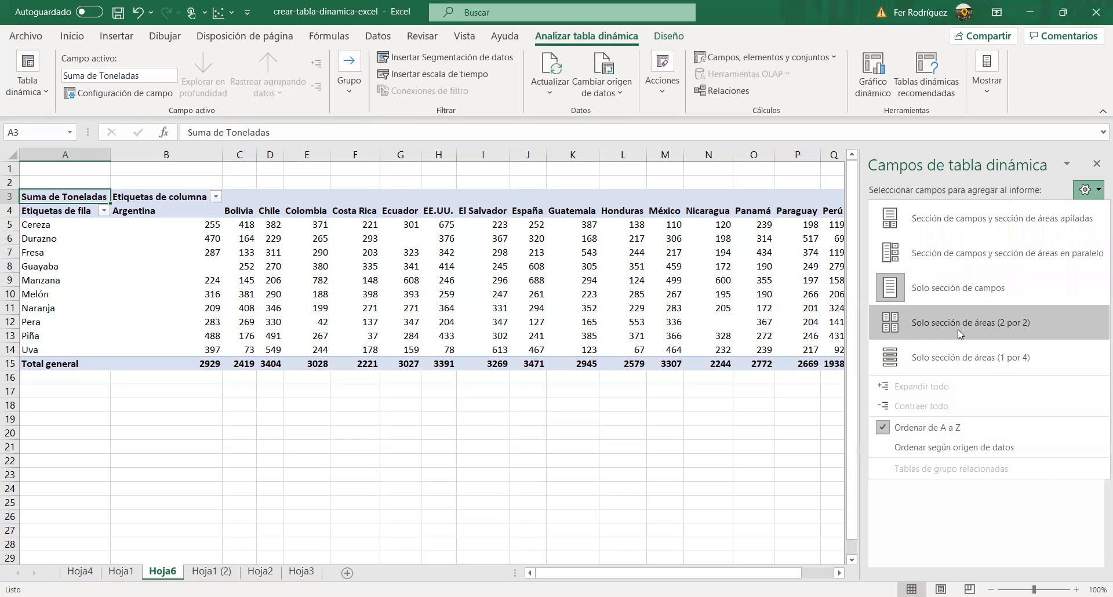
{"action": "left_click", "coordinate": [958, 329]}
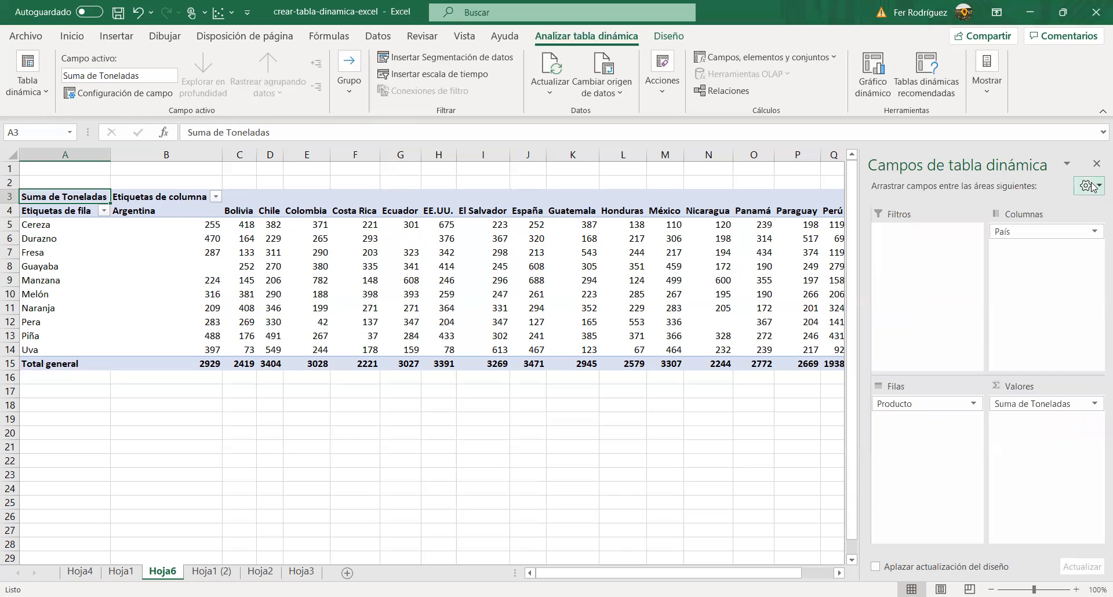
{"action": "left_click", "coordinate": [1091, 187]}
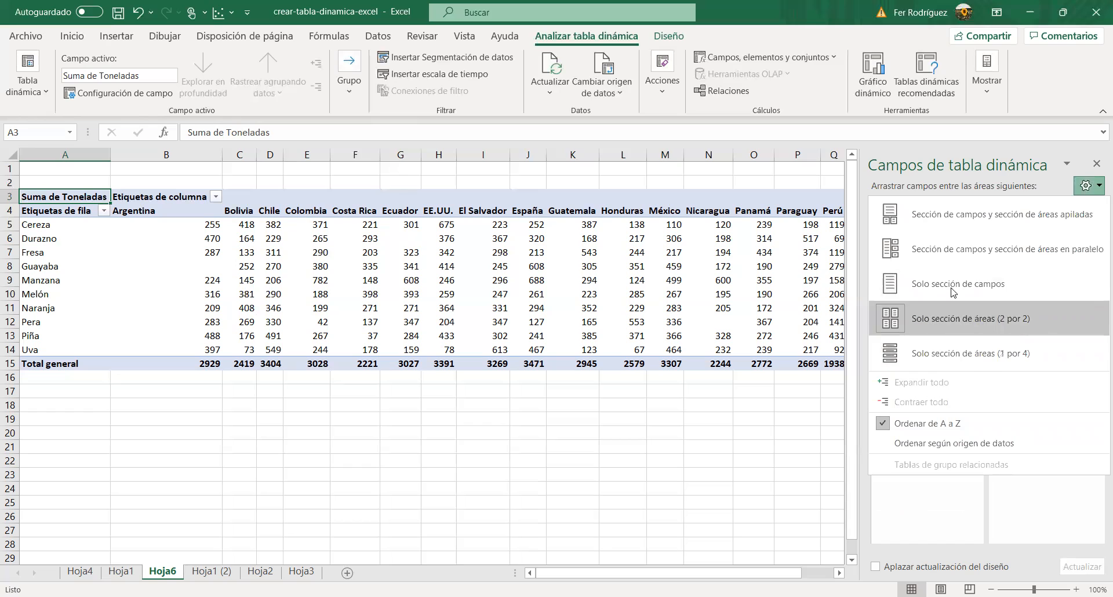
{"action": "left_click", "coordinate": [932, 227]}
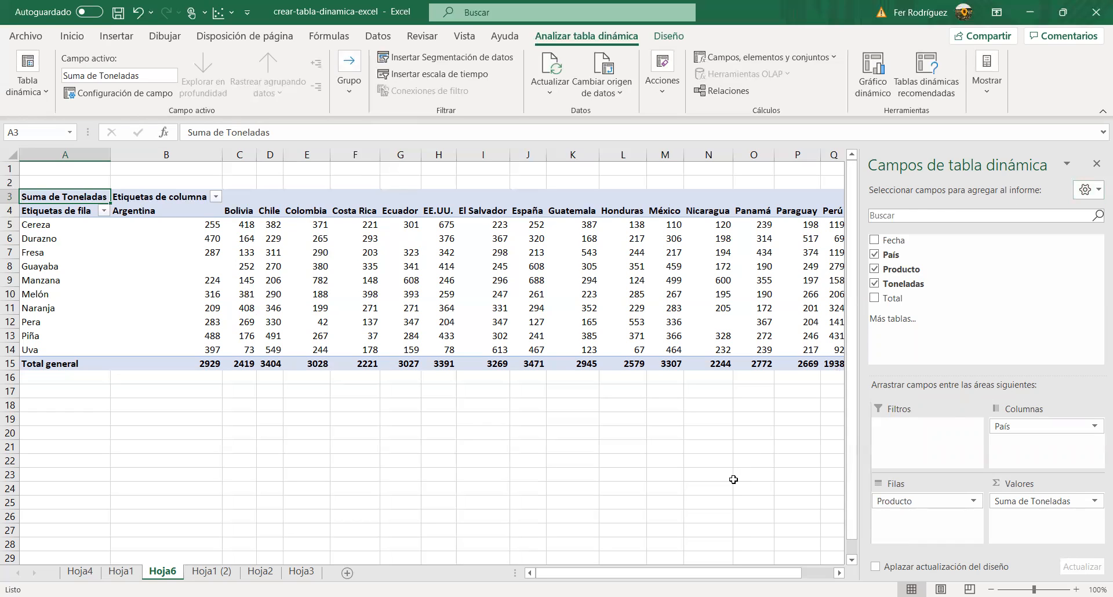
Step: Select empty cell O23 outside the pivot table, view the source data on Hoja1 (2), and return to Hoja6
{"action": "left_click", "coordinate": [733, 479]}
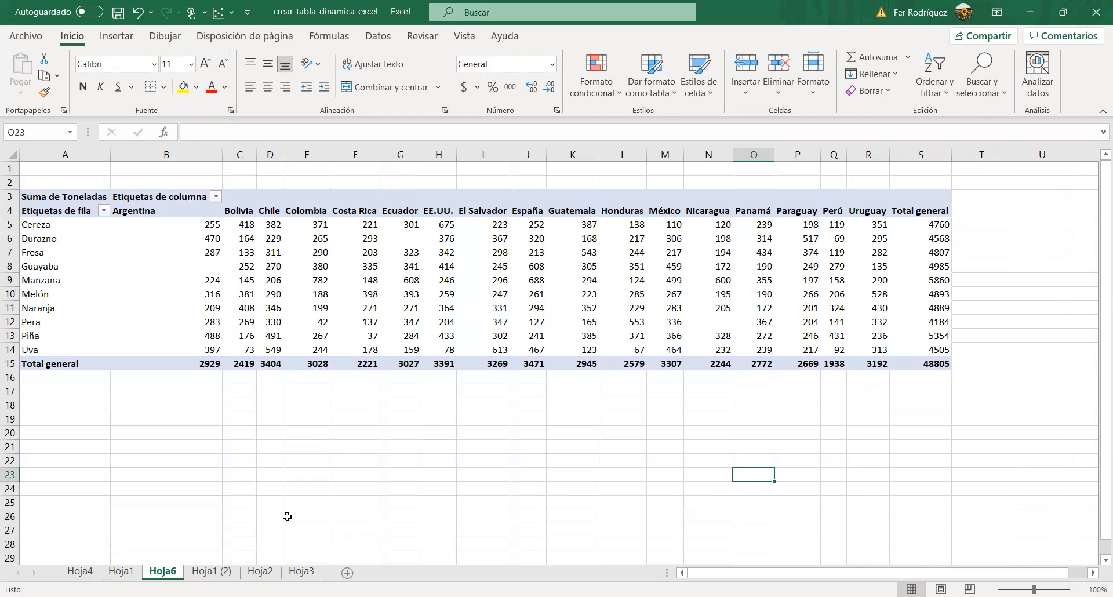
{"action": "left_click", "coordinate": [207, 574]}
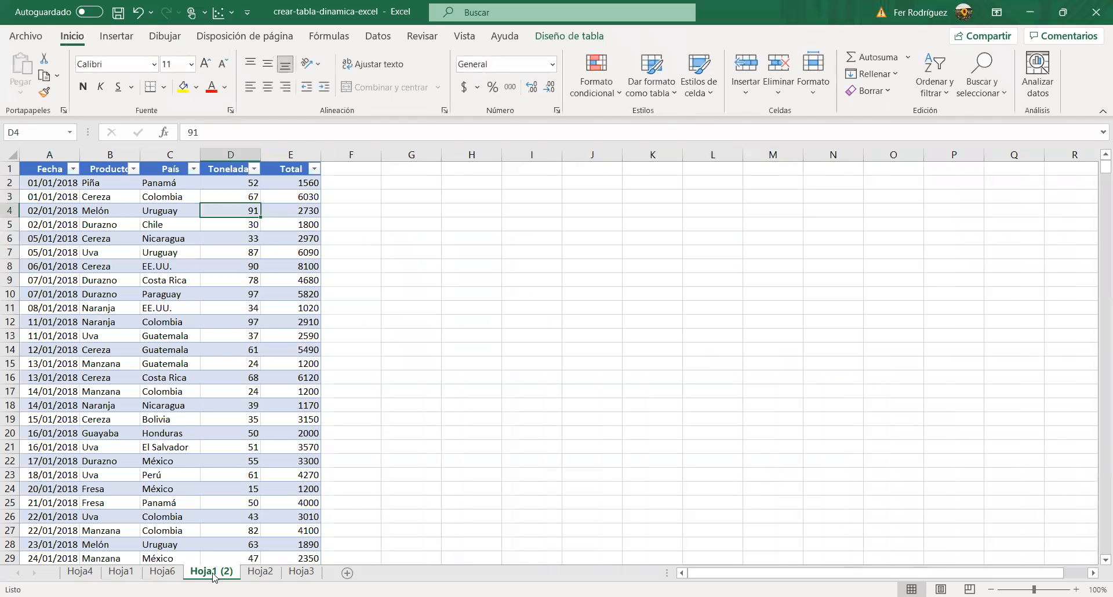
{"action": "left_click", "coordinate": [163, 573]}
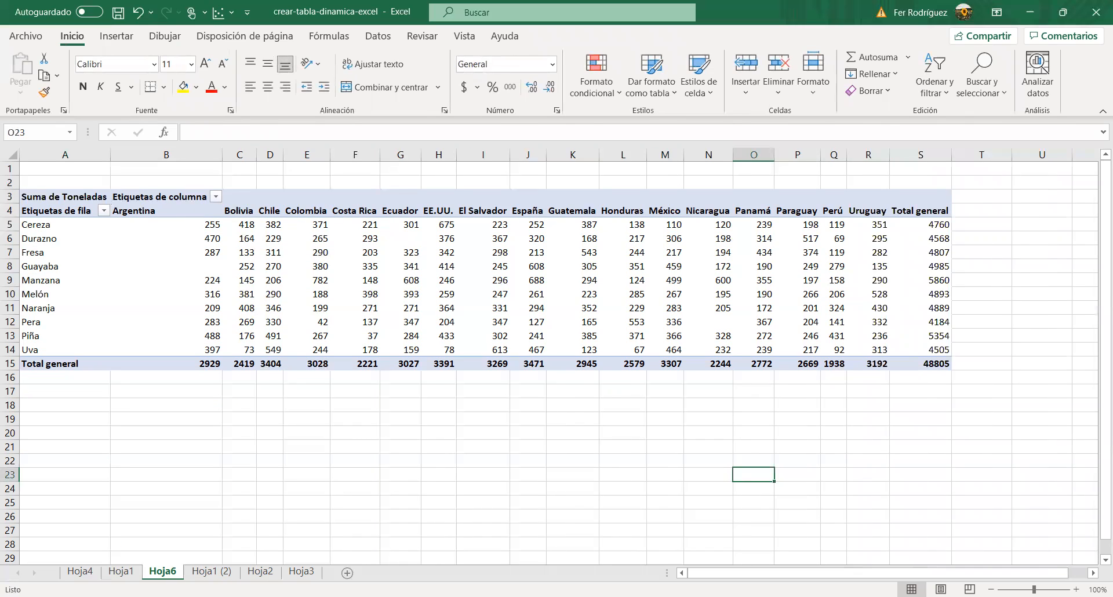